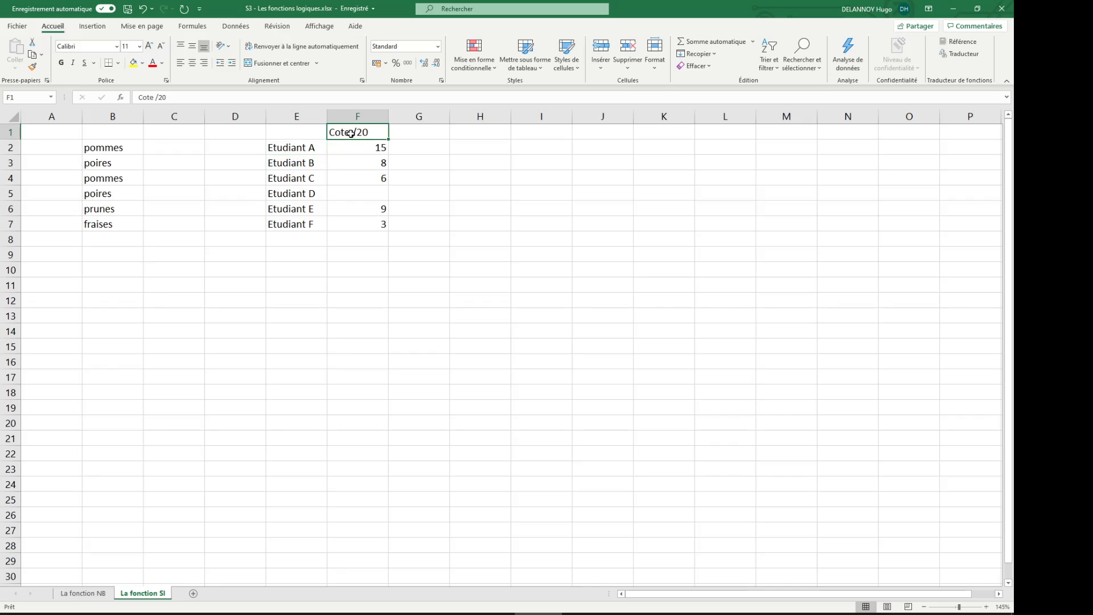
click(358, 150)
click(356, 175)
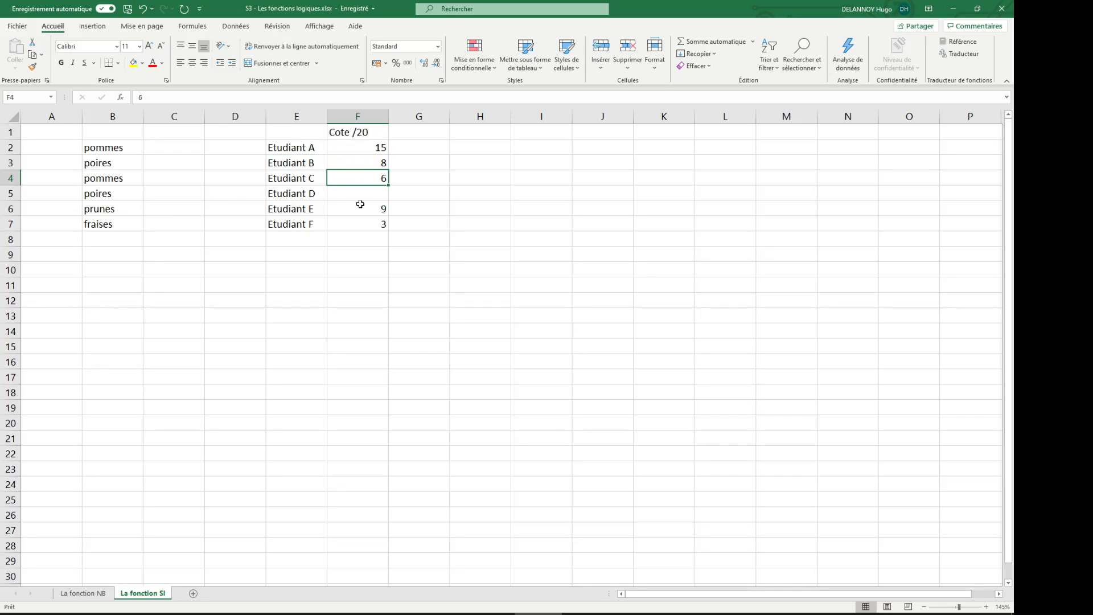
click(361, 194)
click(365, 211)
click(371, 227)
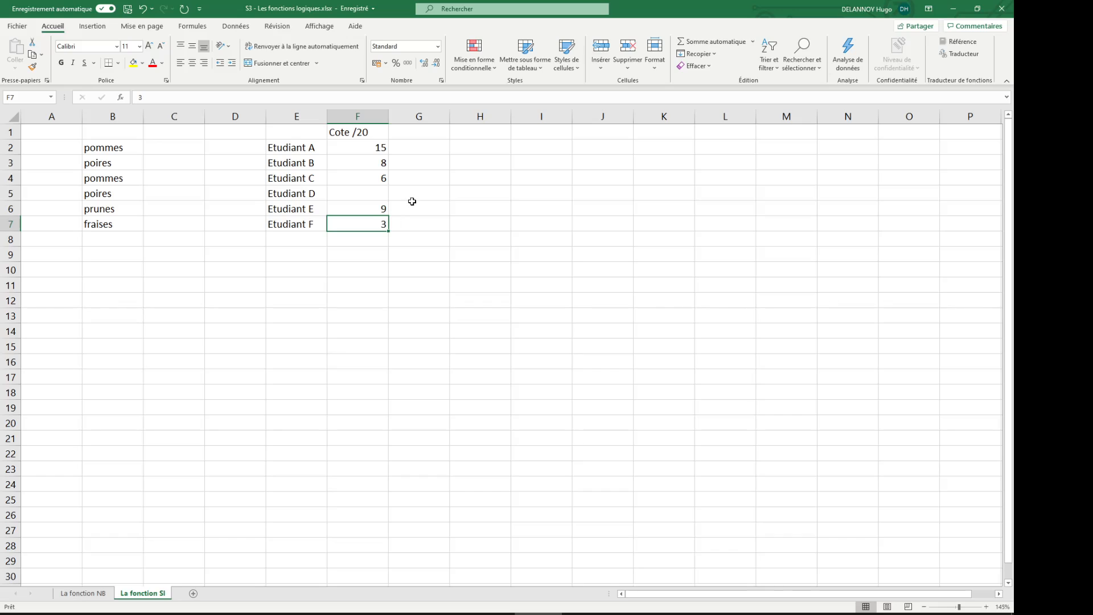
Add the column heading "Réussi ?" in G1, next to the Cote /20 column.
click(428, 136)
text(Réussi ?)
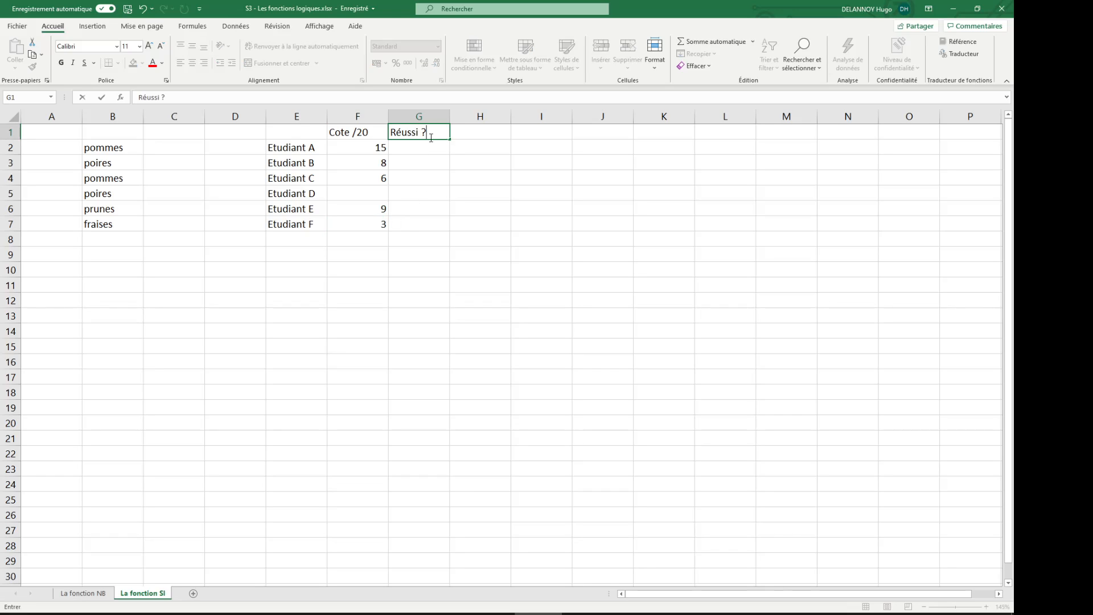
key(Return)
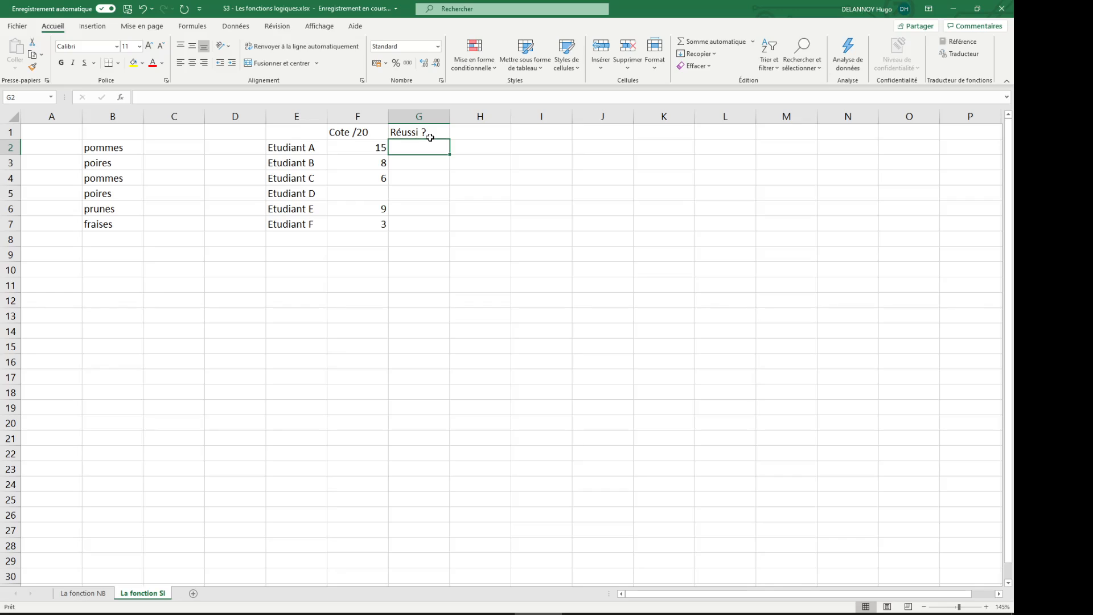
In G2, enter the formula =SI(F2>=10;"Réussi";"Raté") to grade Etudiant A.
text(=SI)
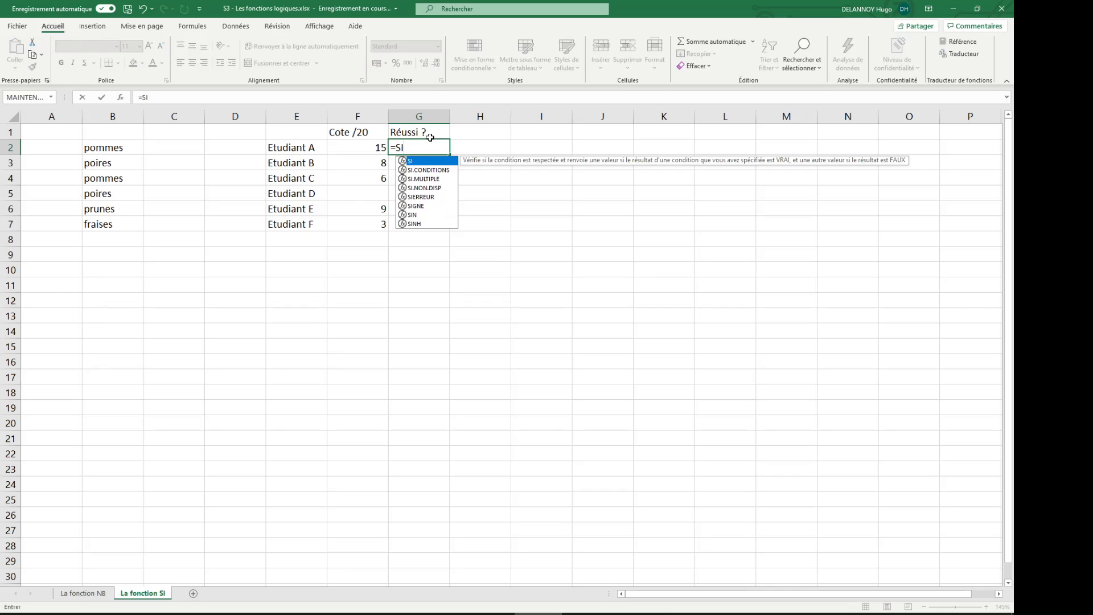
text(()
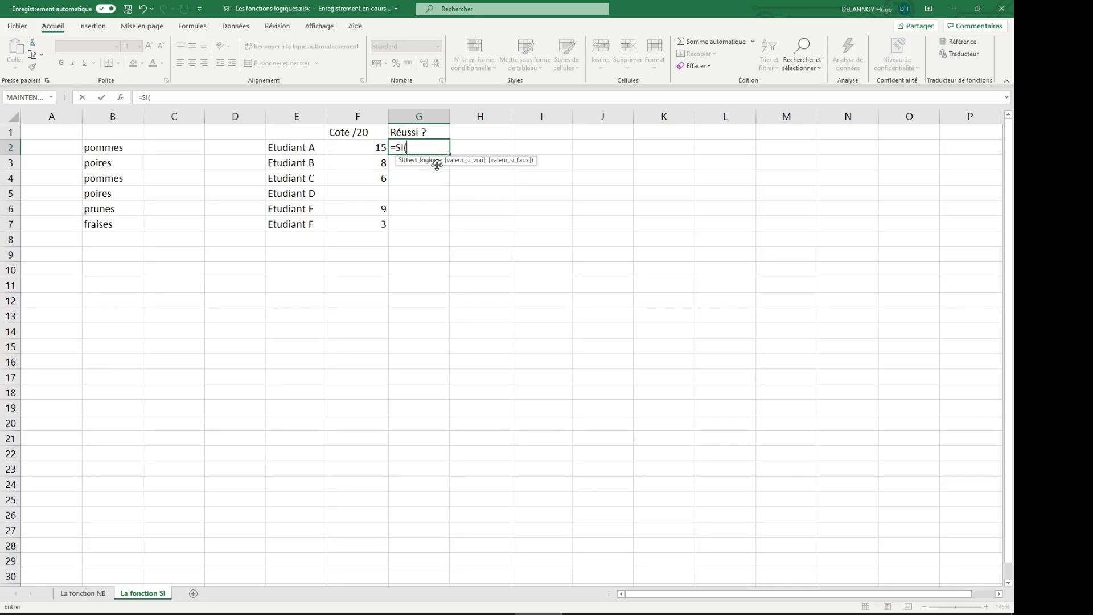
click(351, 148)
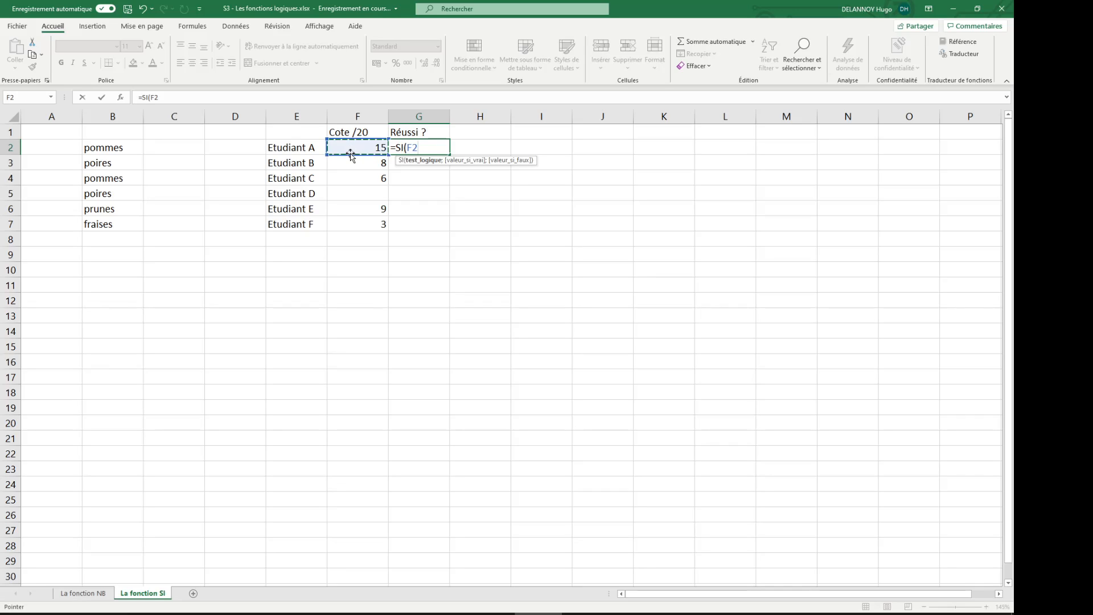
text(>=10)
text(;)
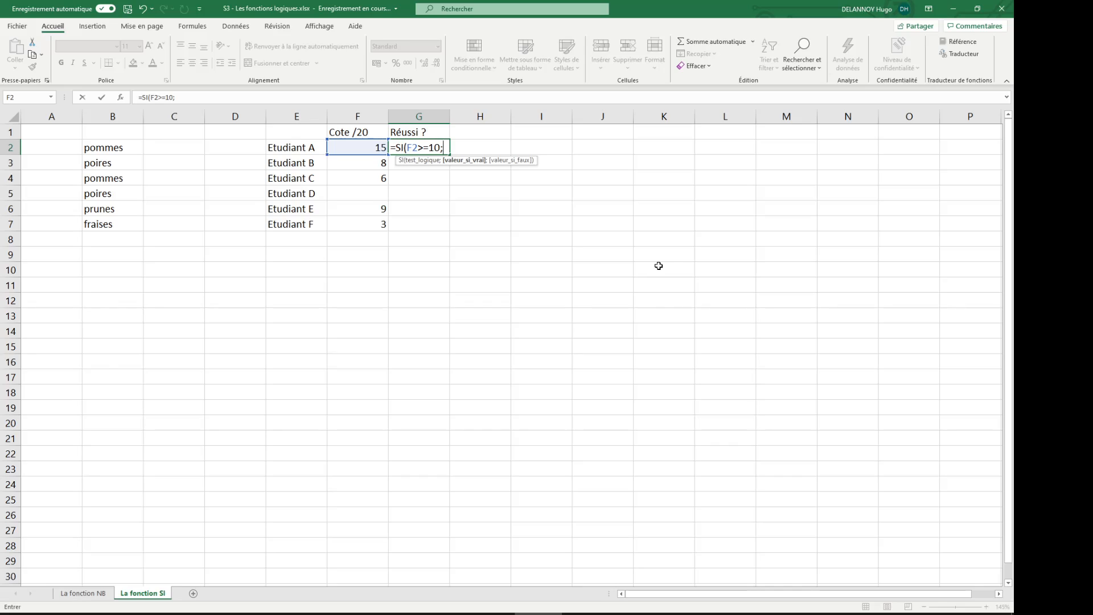
text("Réussi")
text(;)
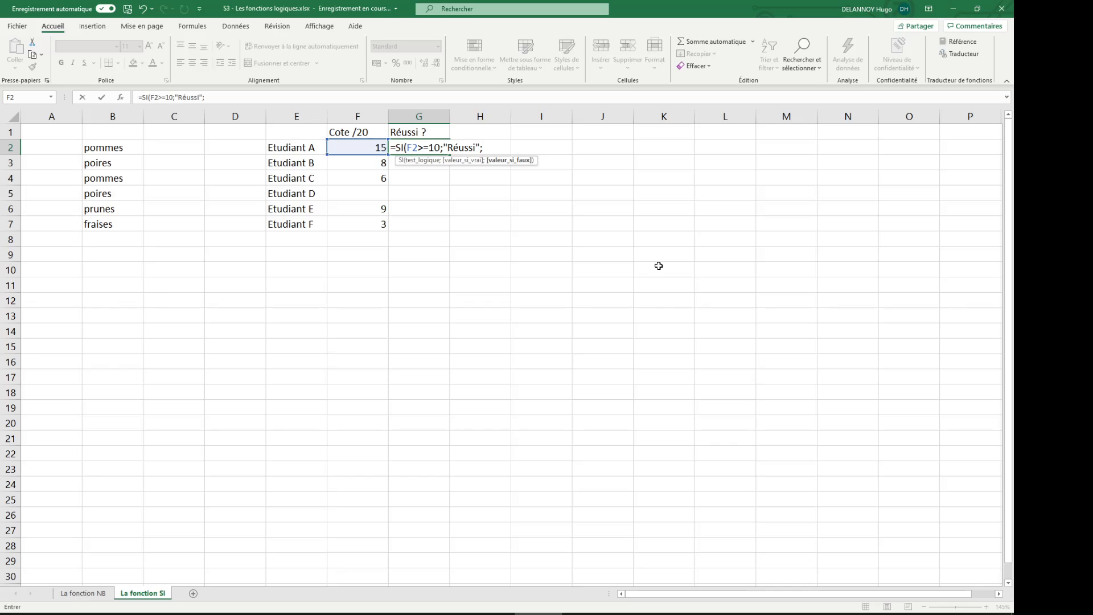
text("Raté"))
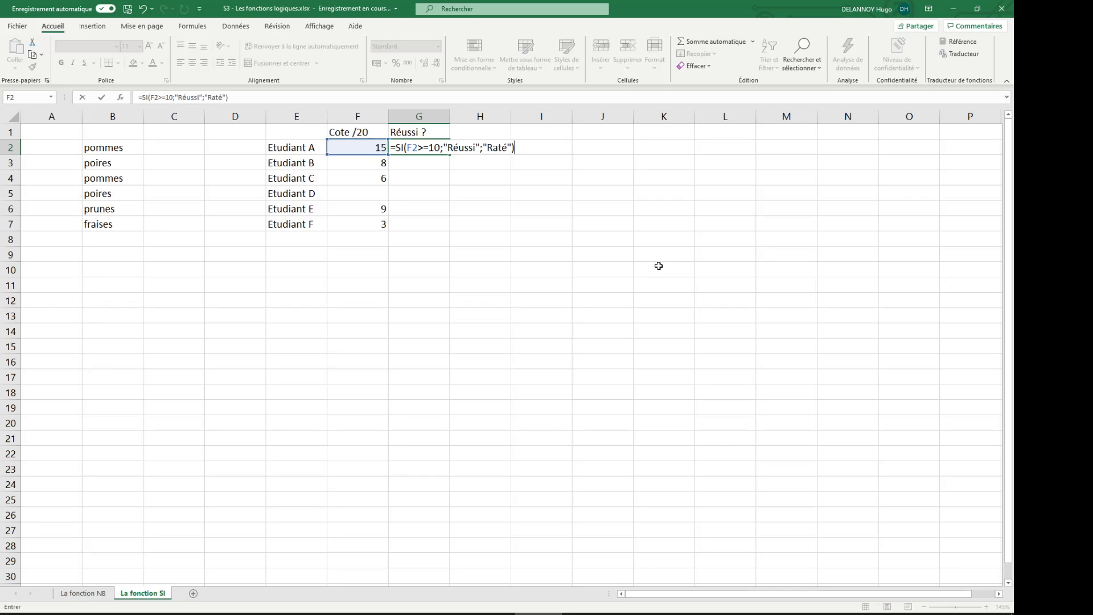
key(Return)
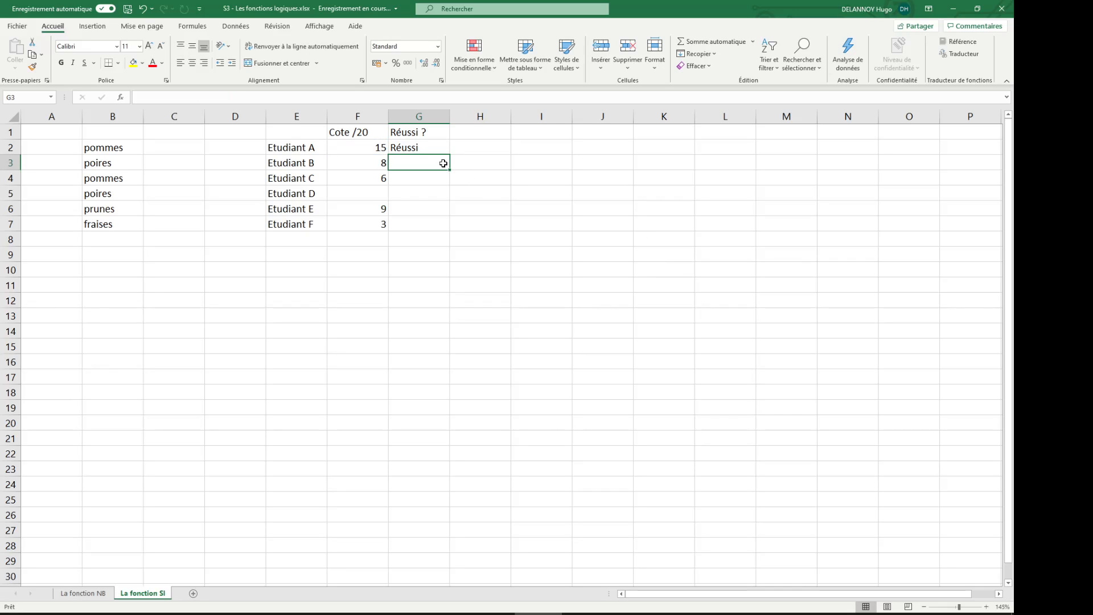
Copy the SI formula from G2 down to G7 and check the copied formula in G3.
click(444, 150)
drag(450, 155, 436, 226)
double_click(433, 163)
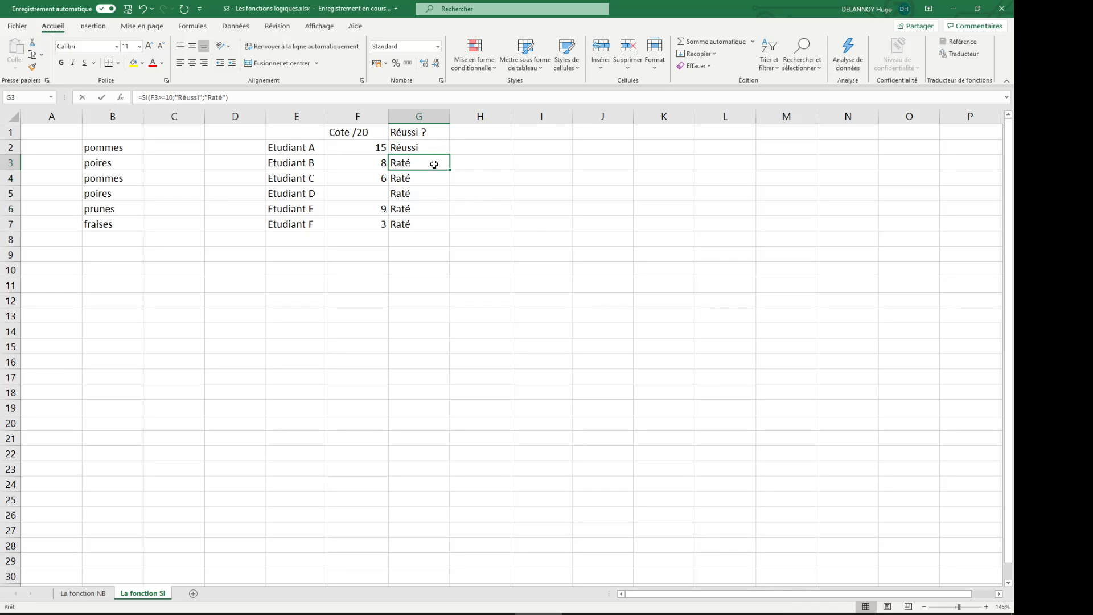
key(Return)
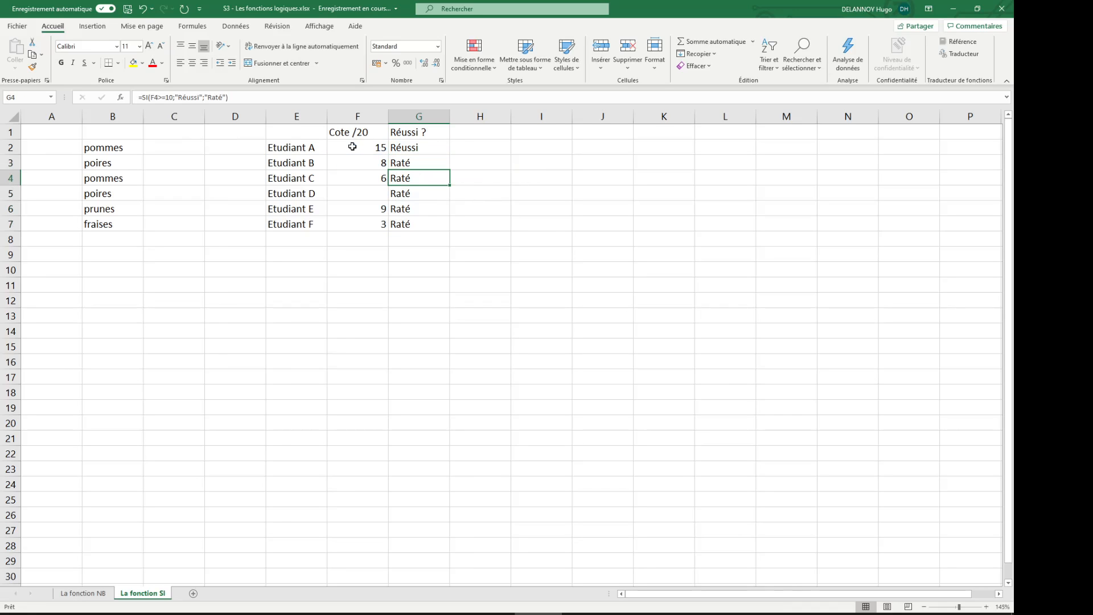
Set Etudiant E's grade in F6 to 10.
click(363, 203)
text(10)
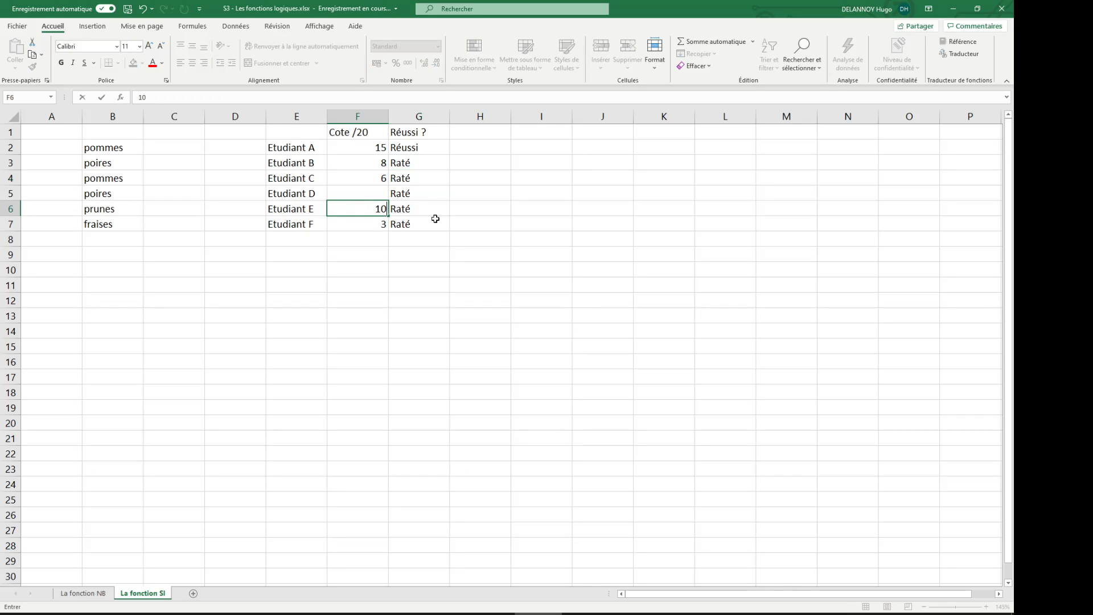
key(Return)
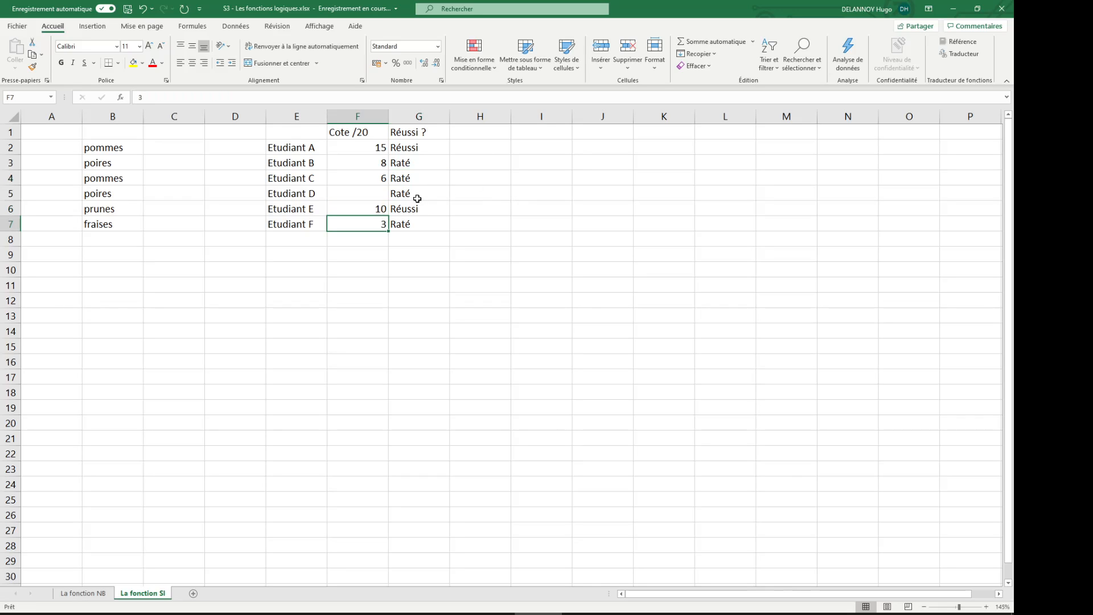
Compare Etudiant D's blank grade in F5 with the result in G5, and examine the G5 formula.
click(422, 194)
click(364, 192)
click(407, 194)
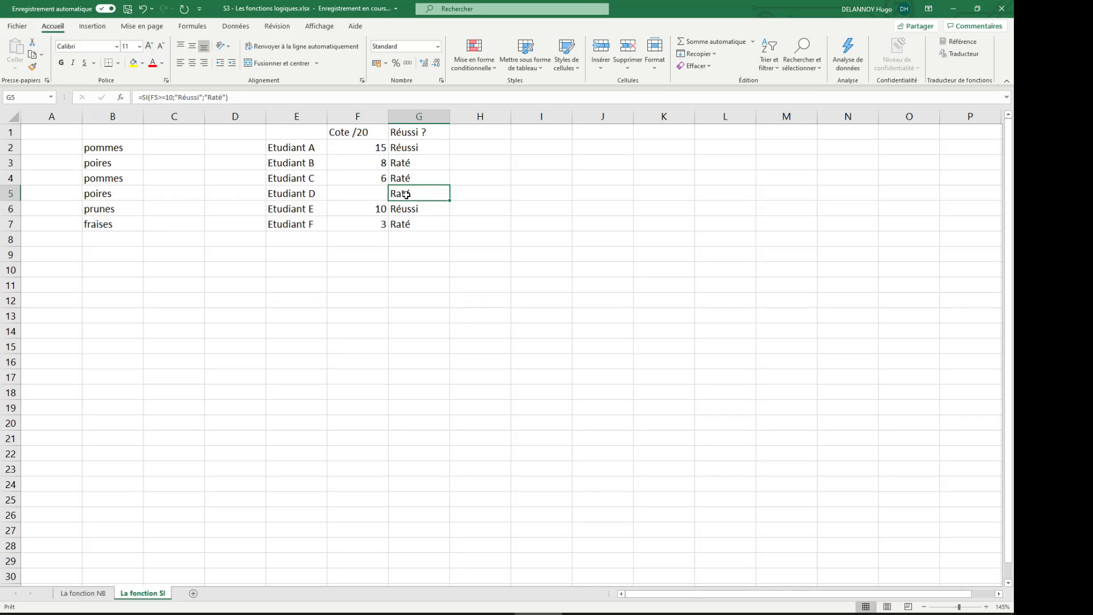
click(374, 195)
click(409, 194)
click(385, 194)
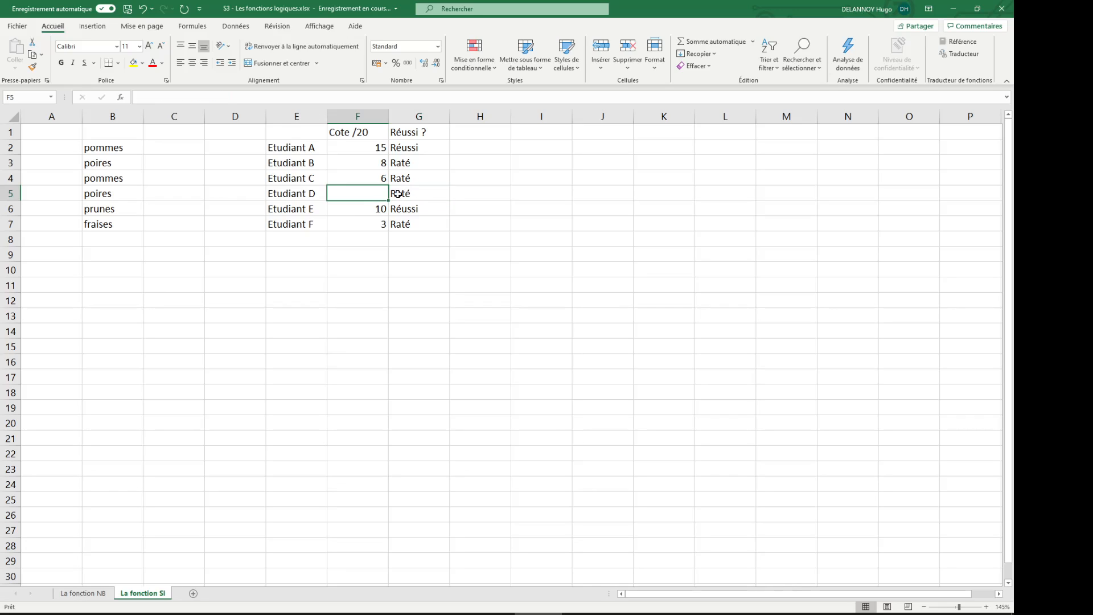
click(398, 193)
click(352, 192)
click(418, 191)
click(377, 193)
click(403, 193)
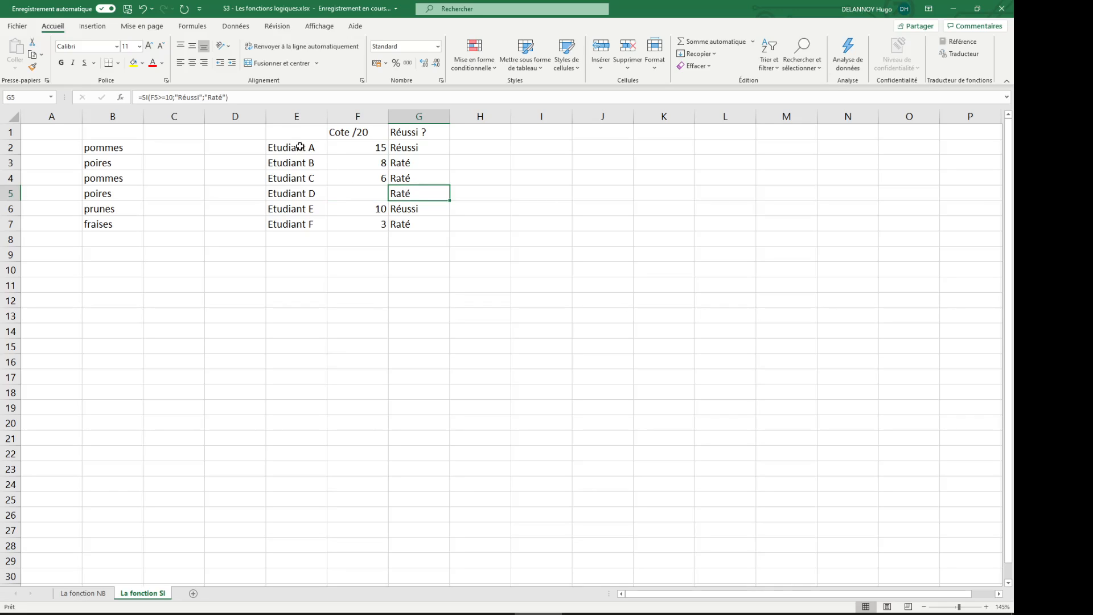
key(F2)
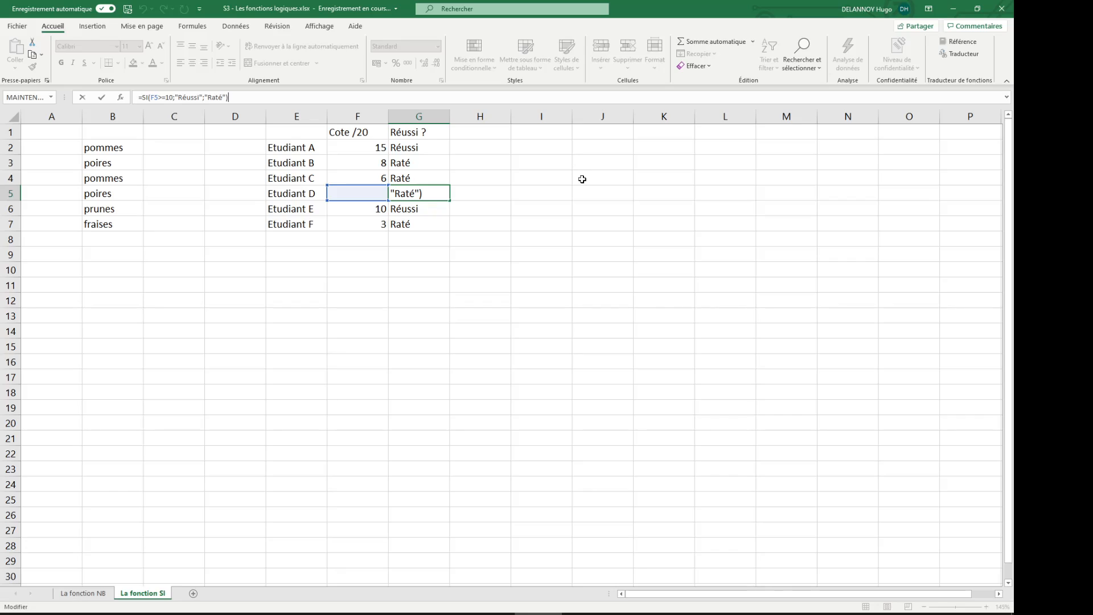
key(Return)
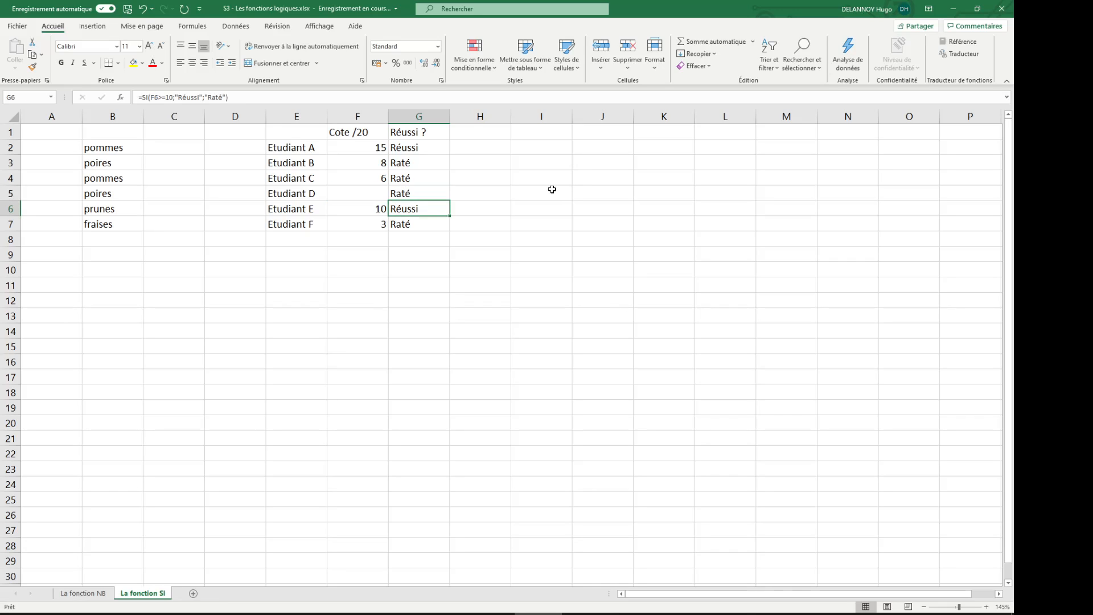
Test a reference to a blank cell by entering =H5 in I5, and clear I5 again.
click(526, 196)
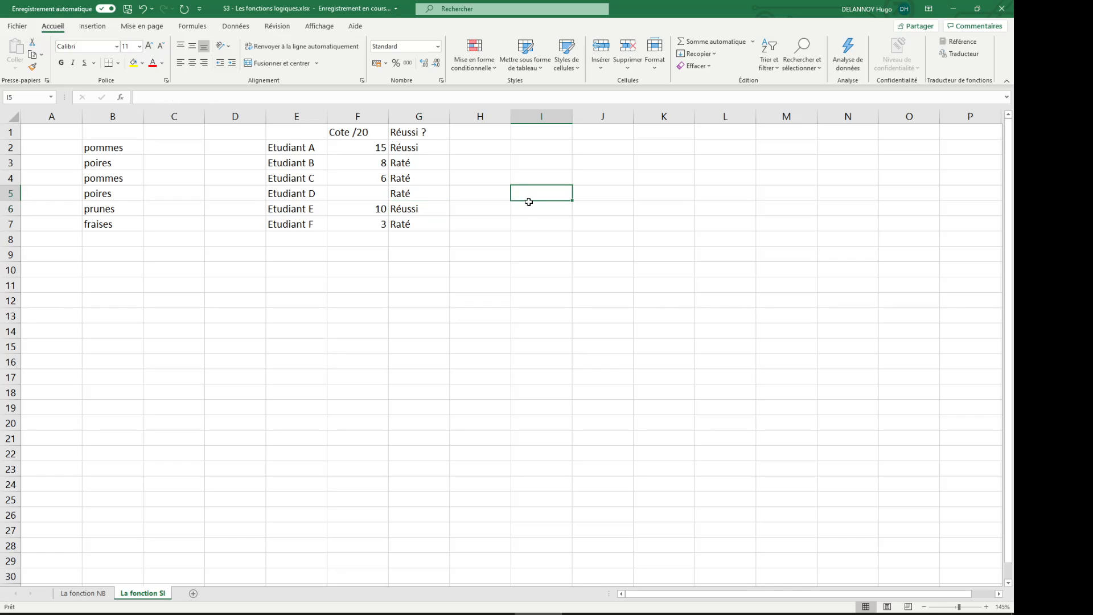
text(0)
key(Return)
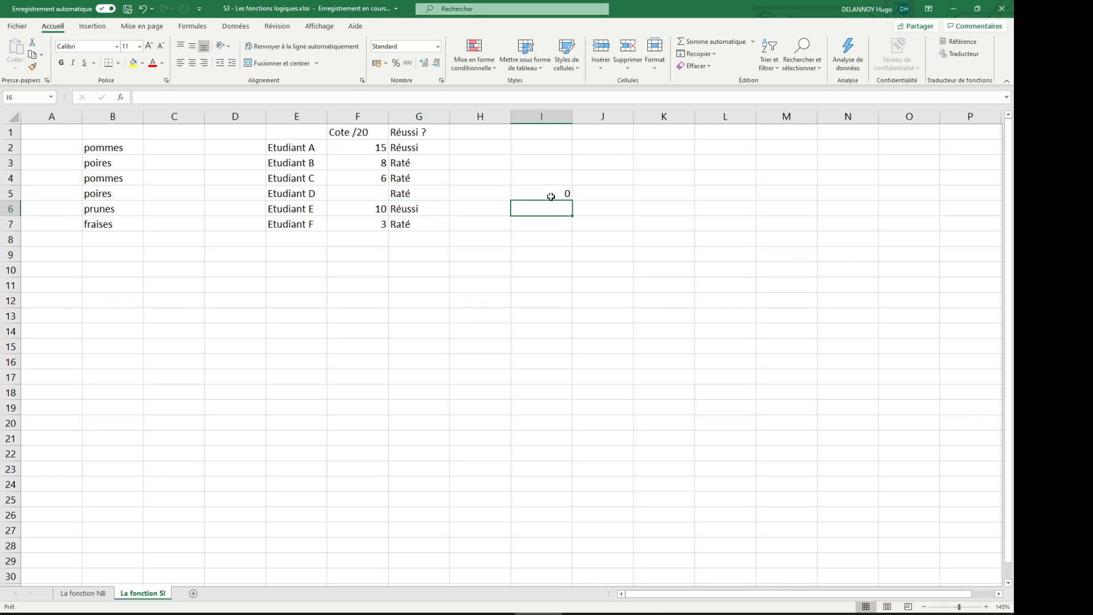
click(551, 194)
double_click(556, 193)
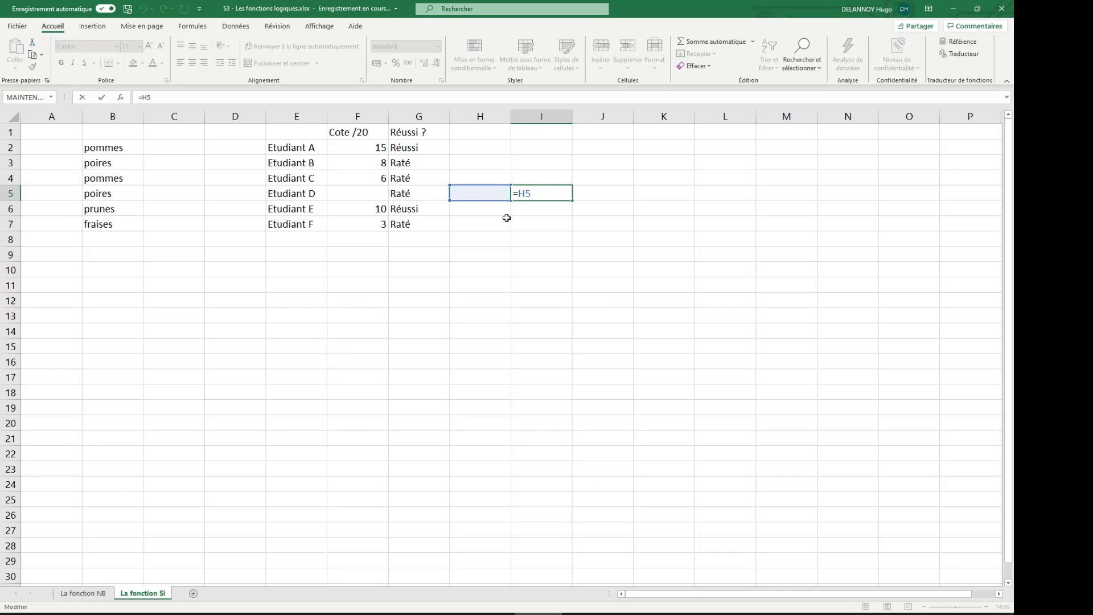
key(Return)
click(553, 193)
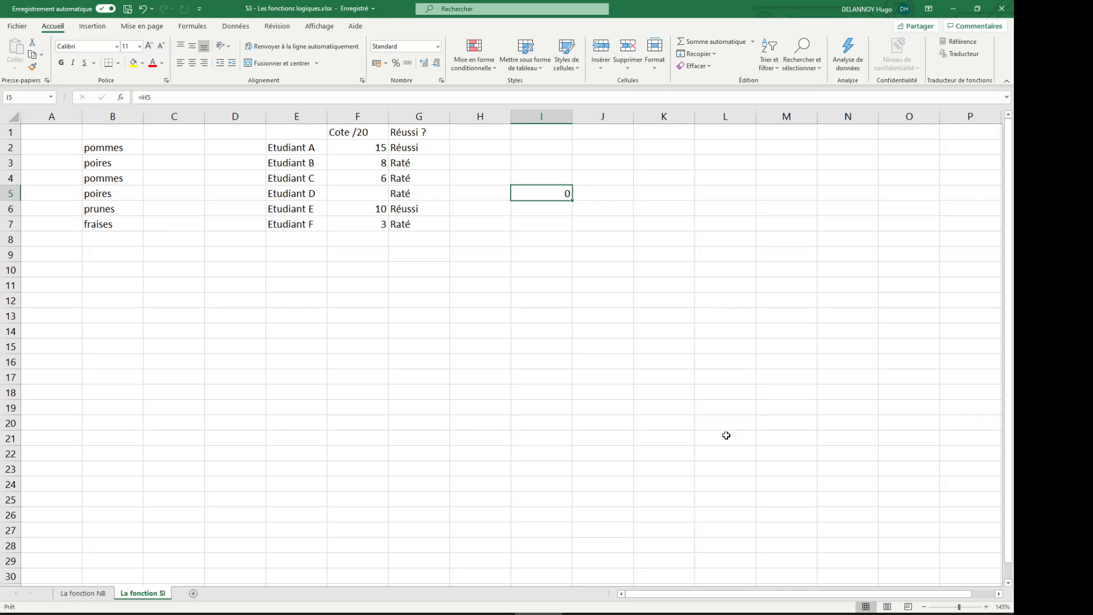
key(Delete)
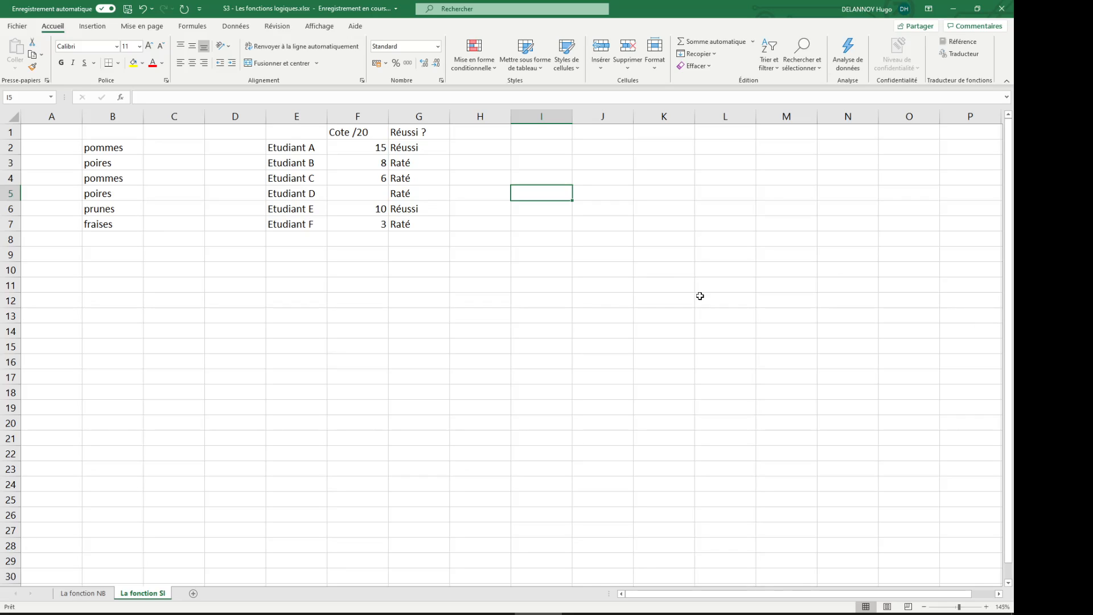
Try a grade of 0 for Etudiant D in F5 and clear the cell again.
click(374, 195)
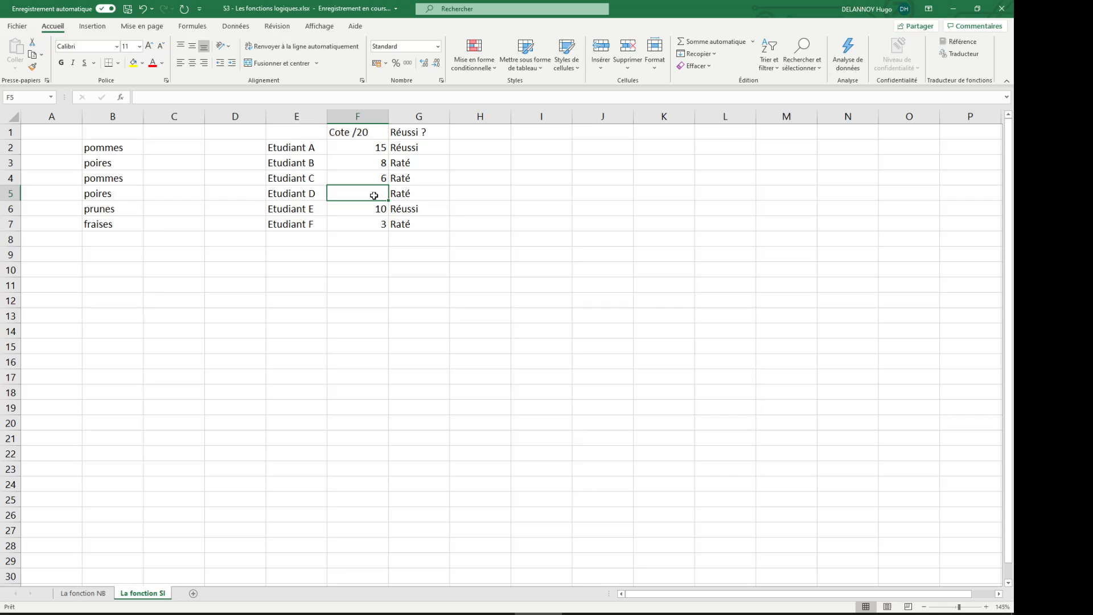
text(0)
key(Return)
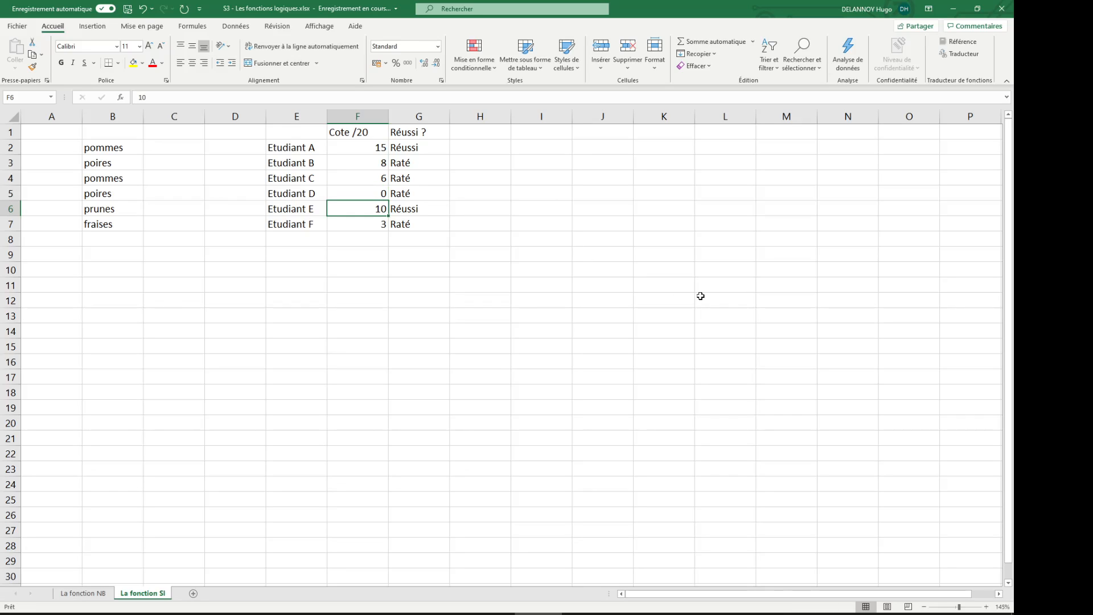
key(Up)
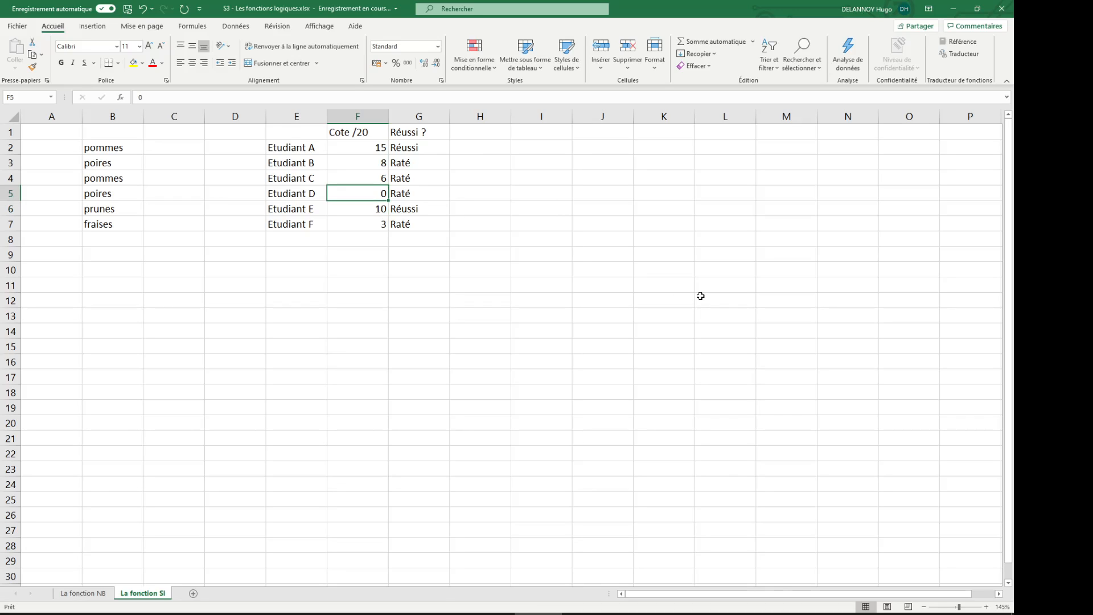
key(Delete)
key(Right)
key(Right)
key(Right)
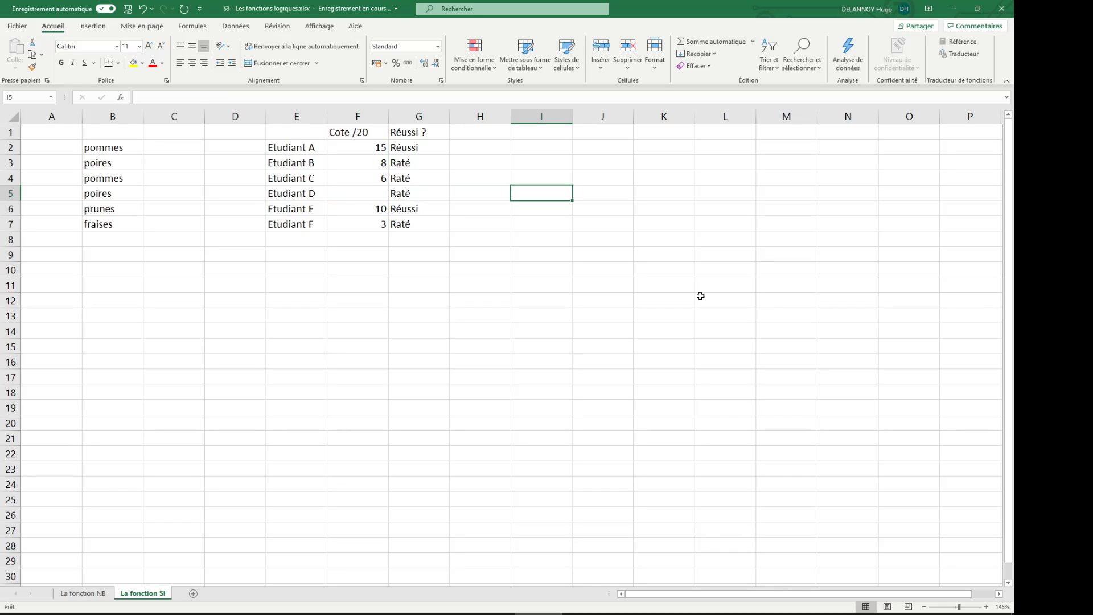
text(=nb)
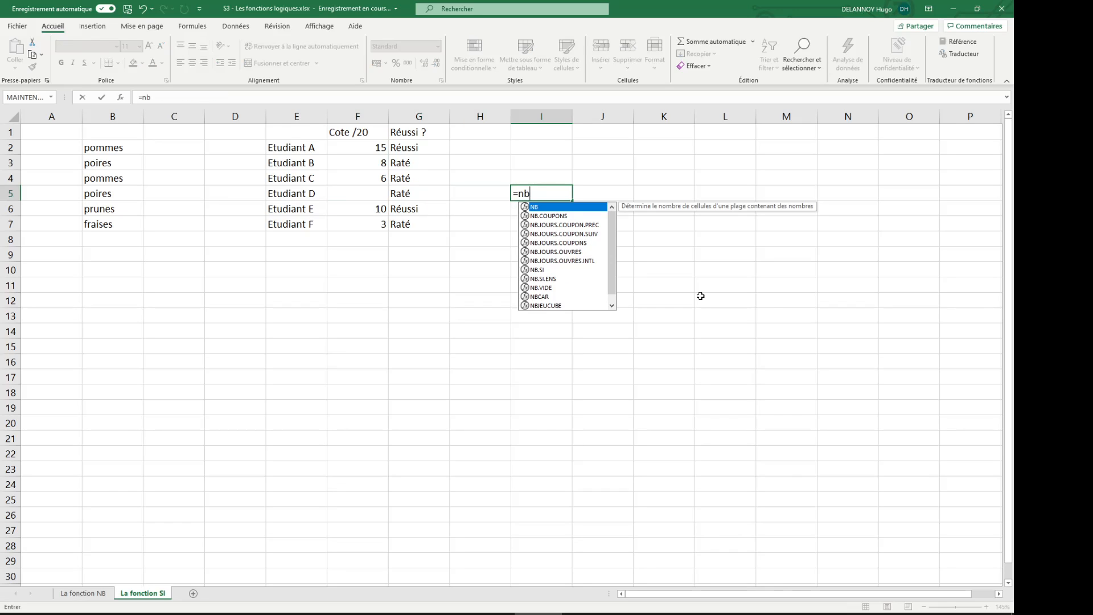
click(374, 153)
drag(374, 153, 361, 224)
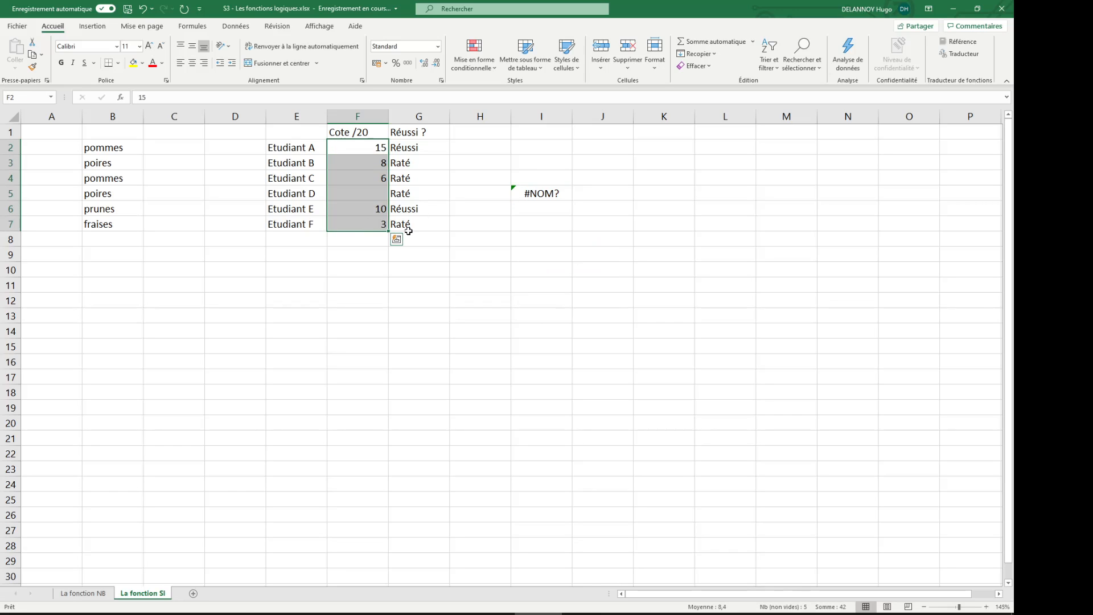
In I5, count the numeric grades in F2:F7 with the NB function.
click(529, 194)
text(=nb()
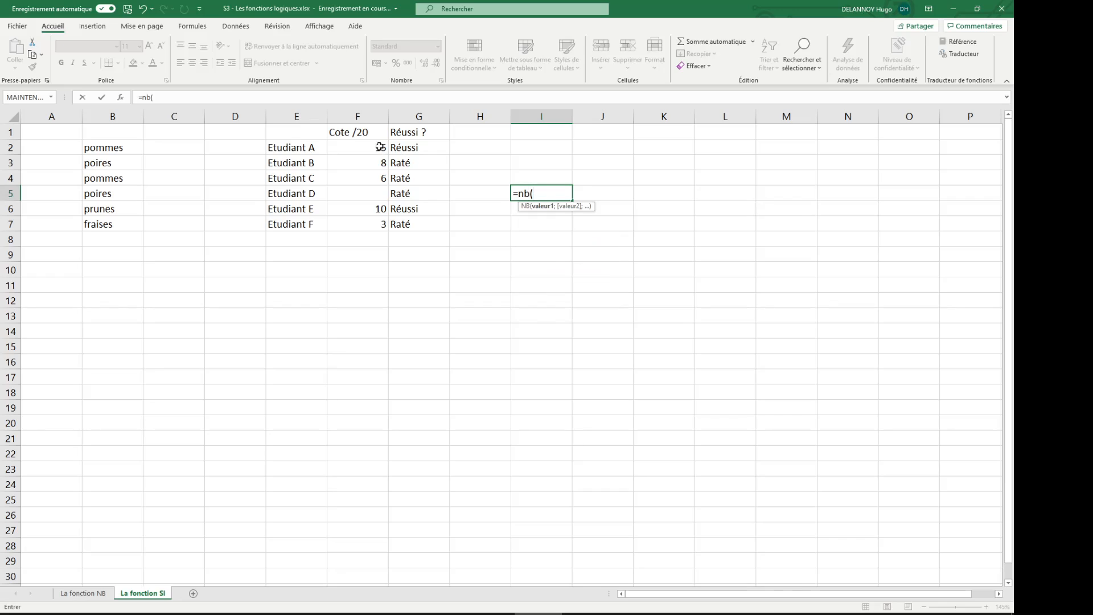
drag(380, 152, 368, 225)
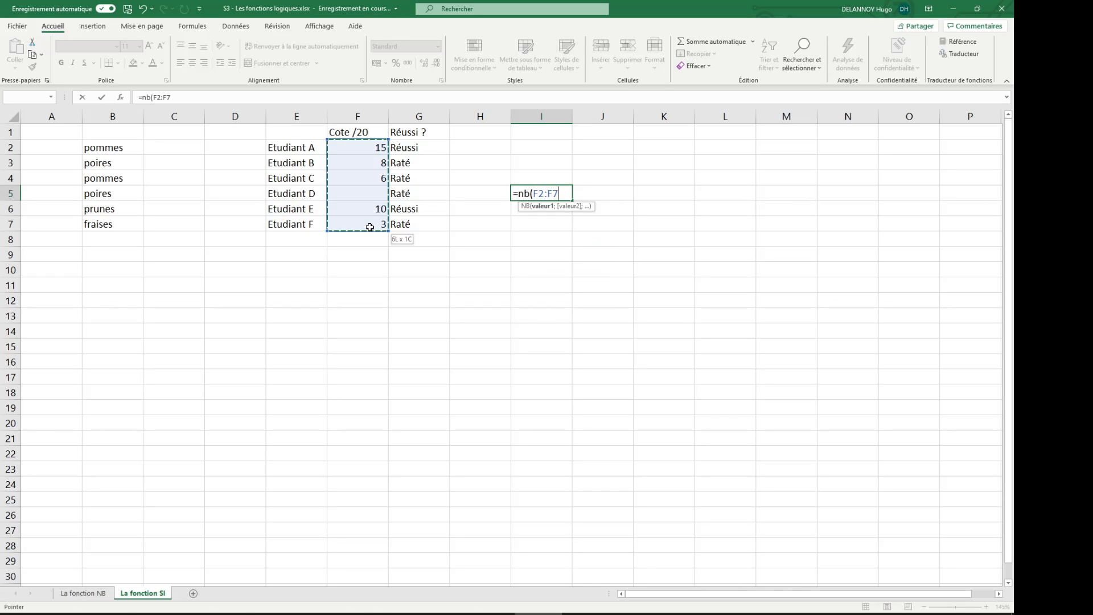
key(Return)
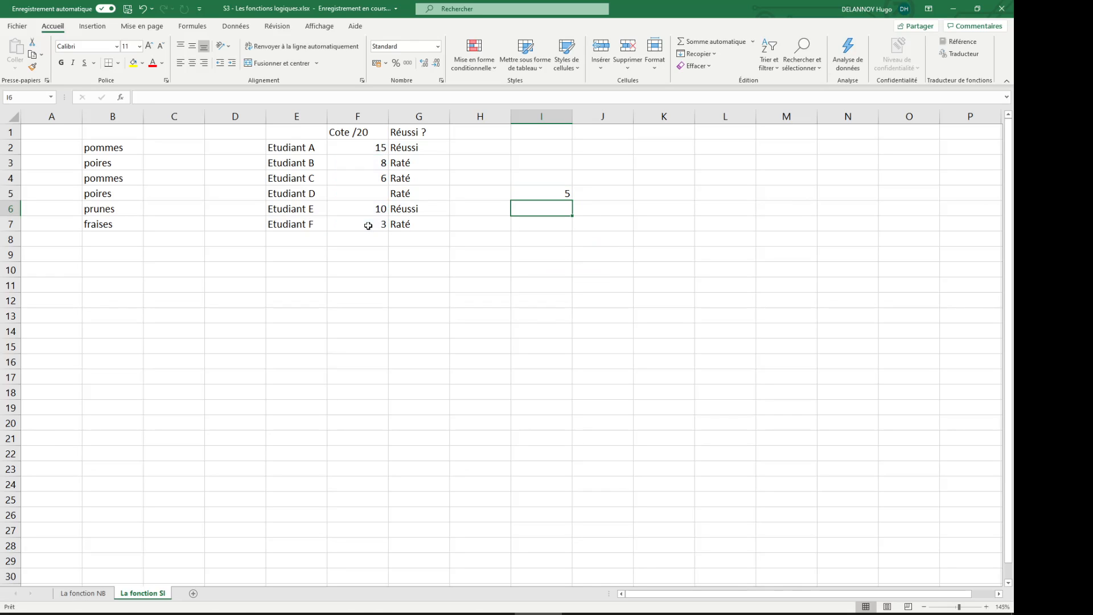
Enter 0 as Etudiant D's grade in F5.
click(376, 194)
text(0)
key(Return)
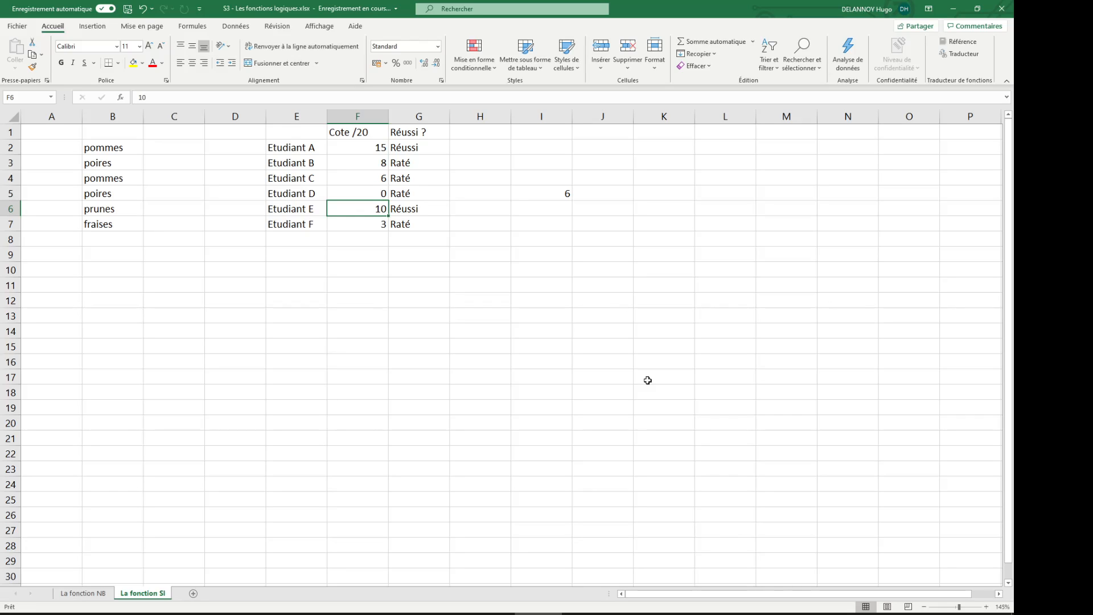
Clear Etudiant D's grade in F5 and the grade count in I5.
key(Up)
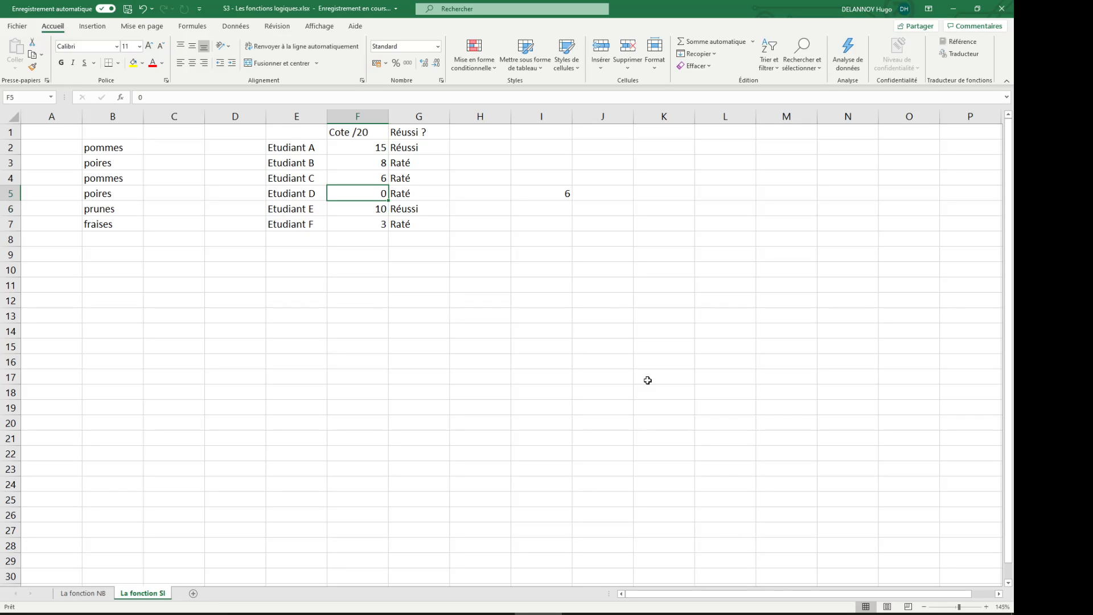
key(Delete)
key(Right)
key(Right)
key(Right)
key(Delete)
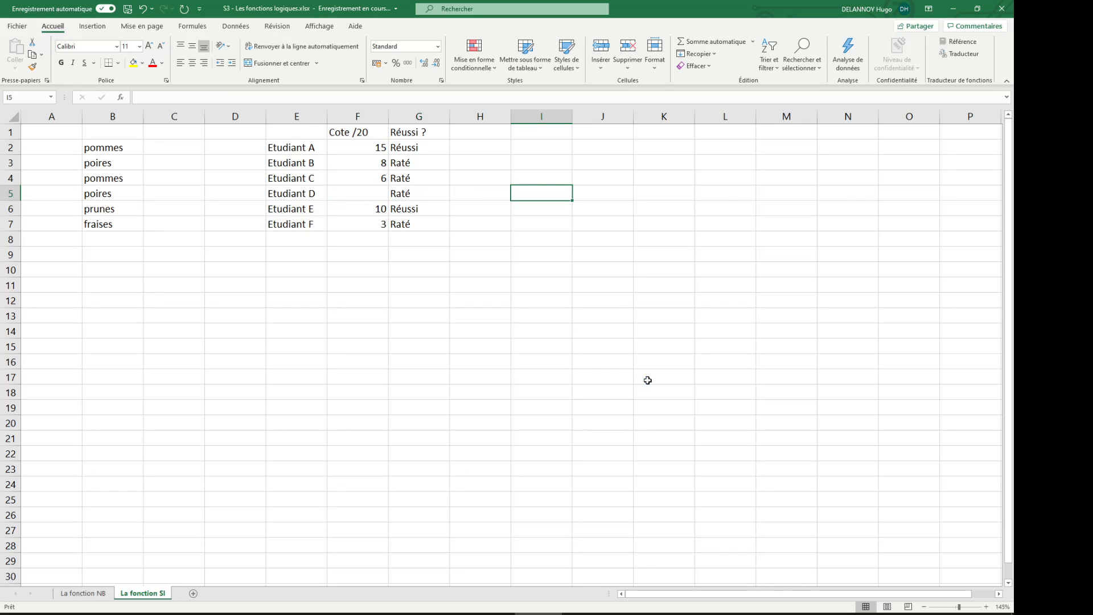
key(Left)
key(Left)
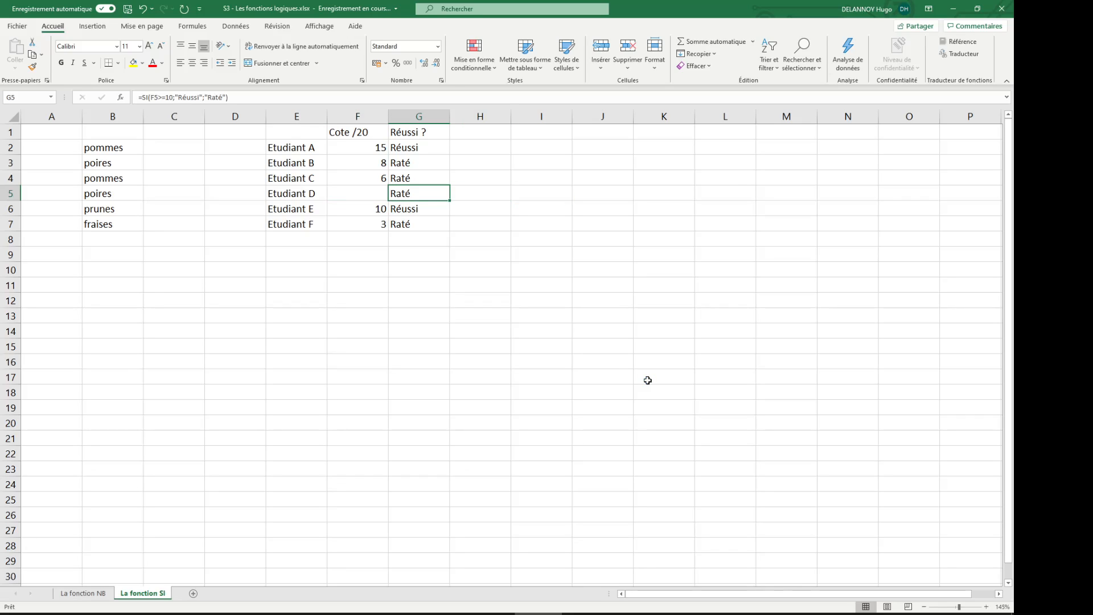
click(371, 196)
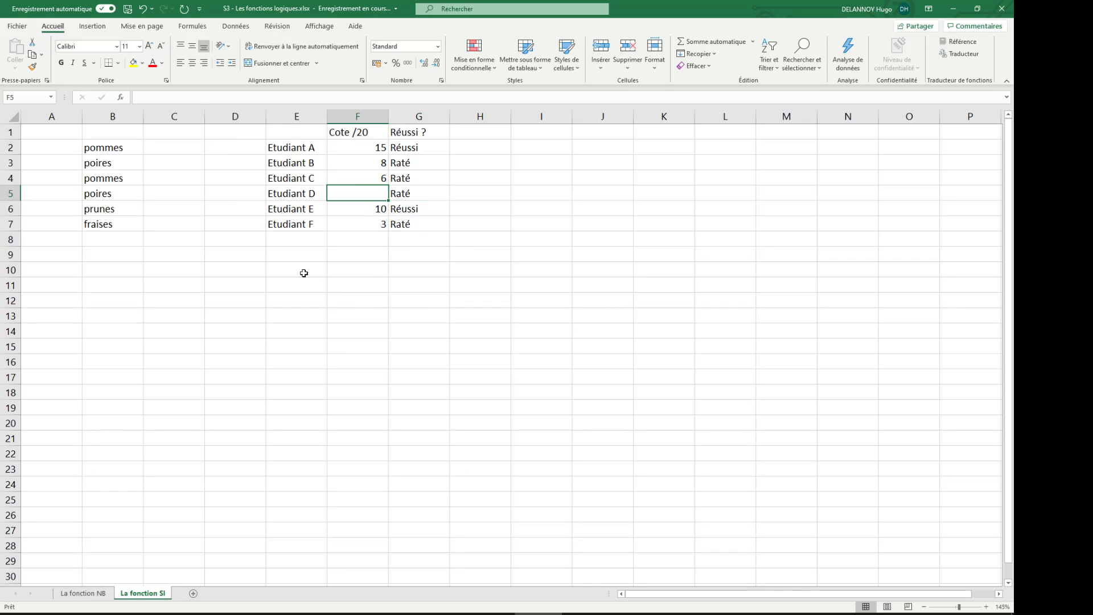
click(254, 263)
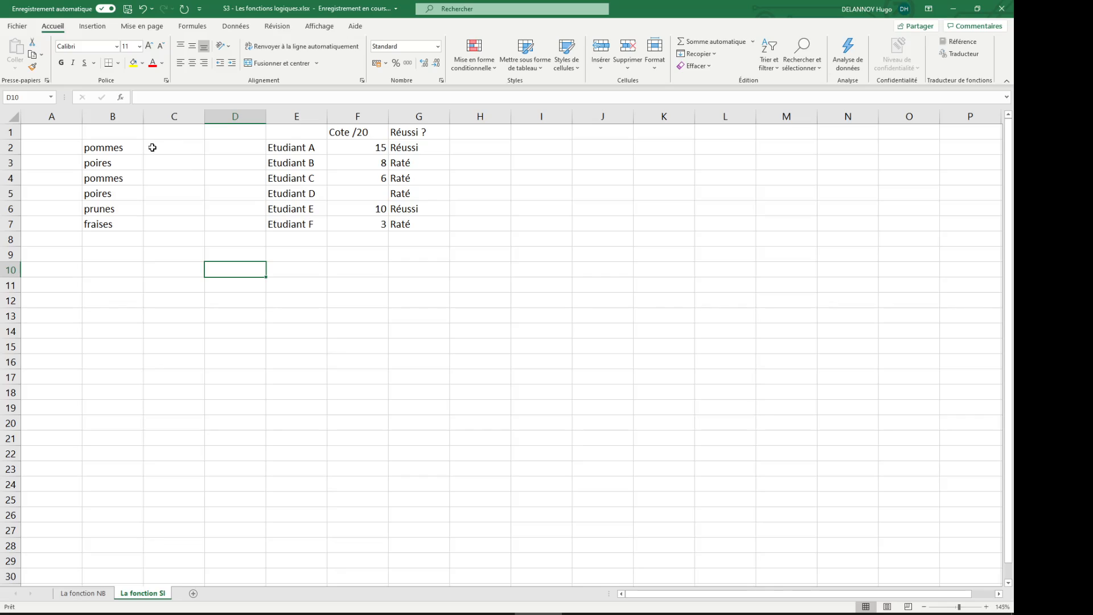
click(396, 151)
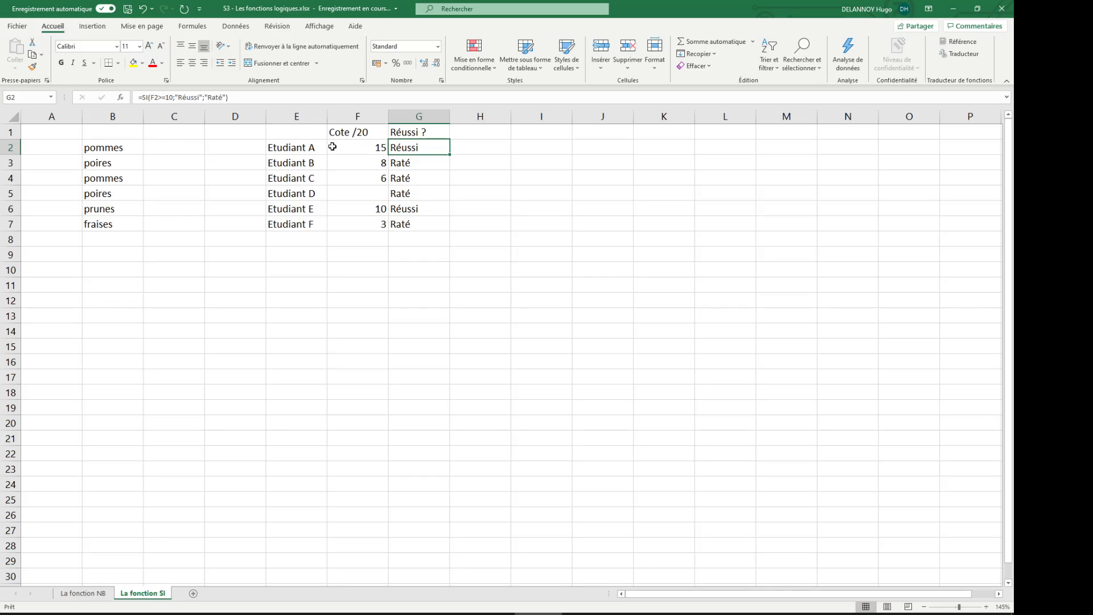
In C2, enter an SI formula returning "J'achète" if B2 equals "pommes" and empty text otherwise, and fill it down to C7.
click(169, 147)
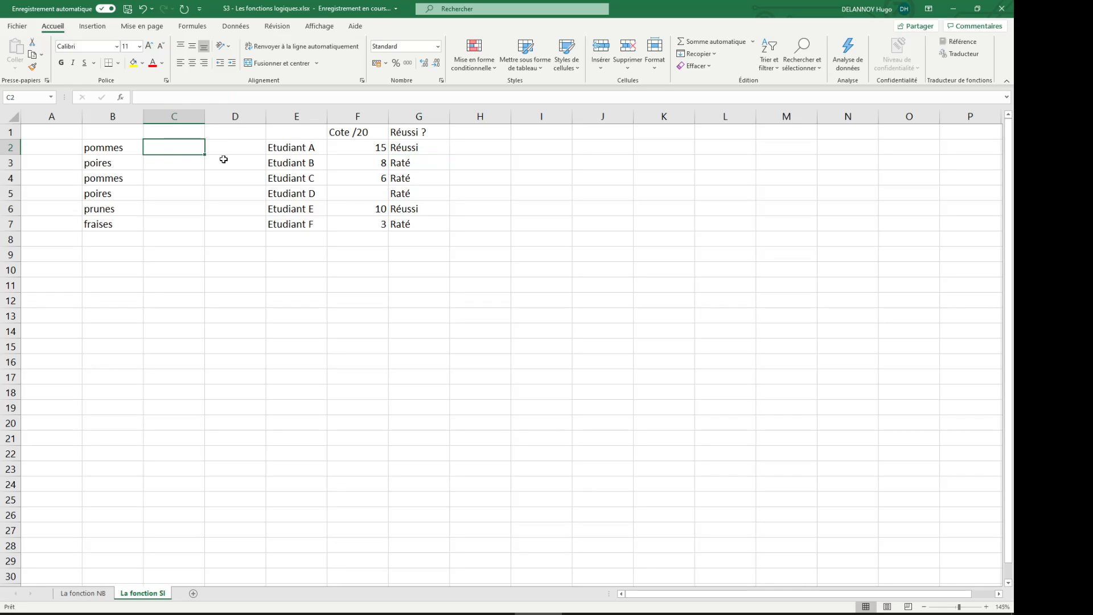
text(=)
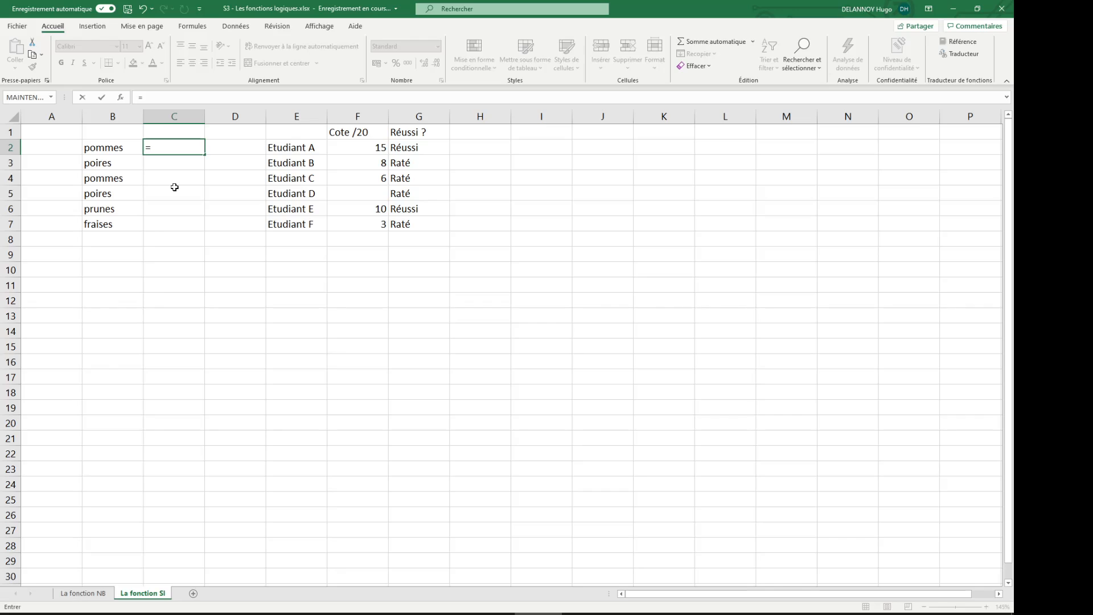
text(si()
click(112, 147)
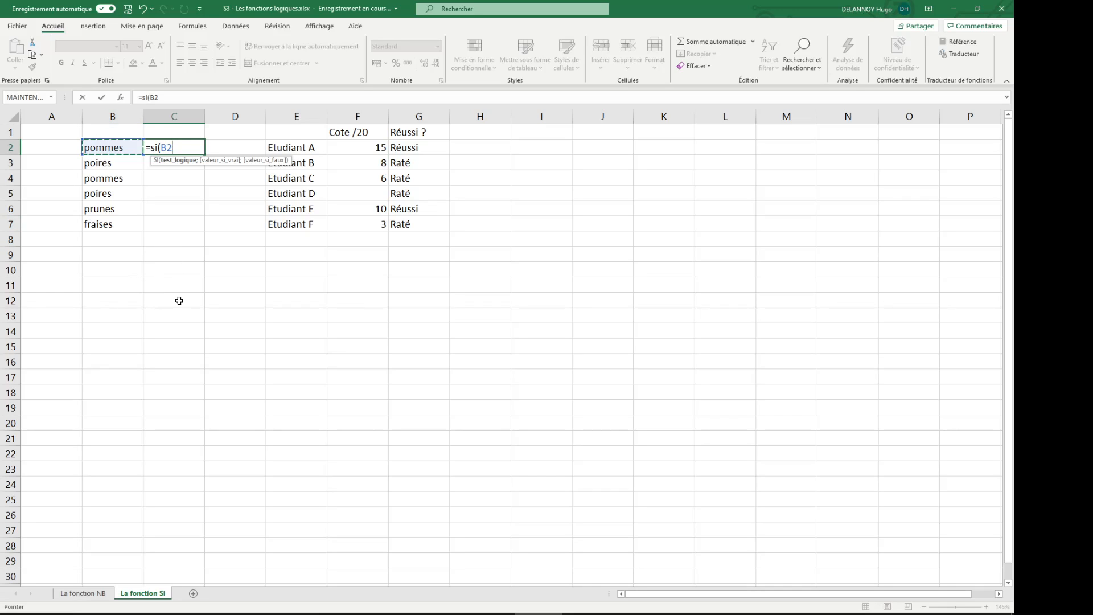
text(="pommes)
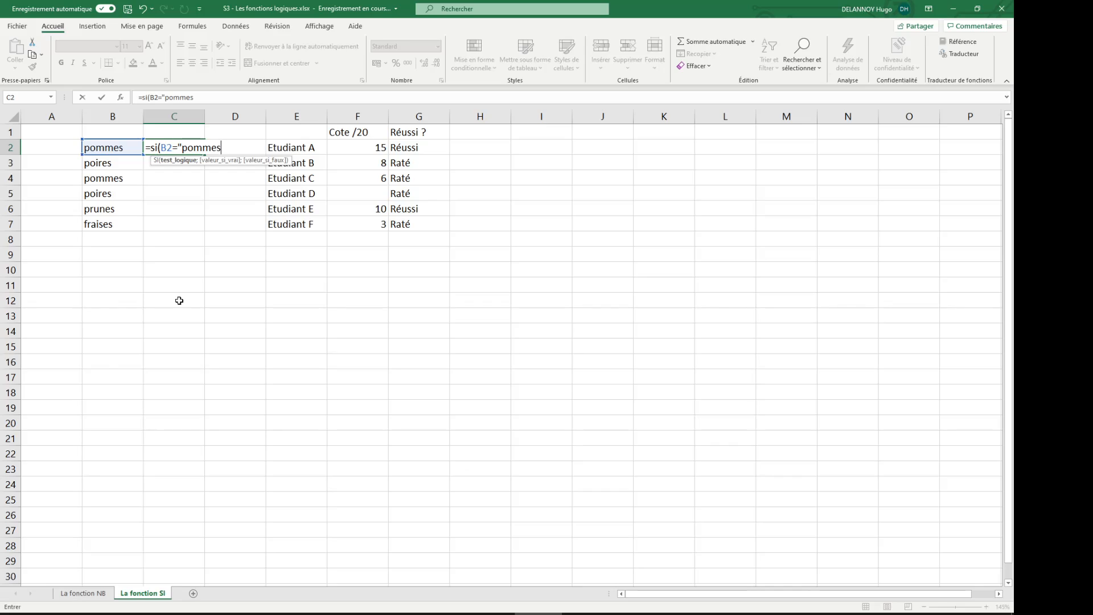
text(";"J'achète")
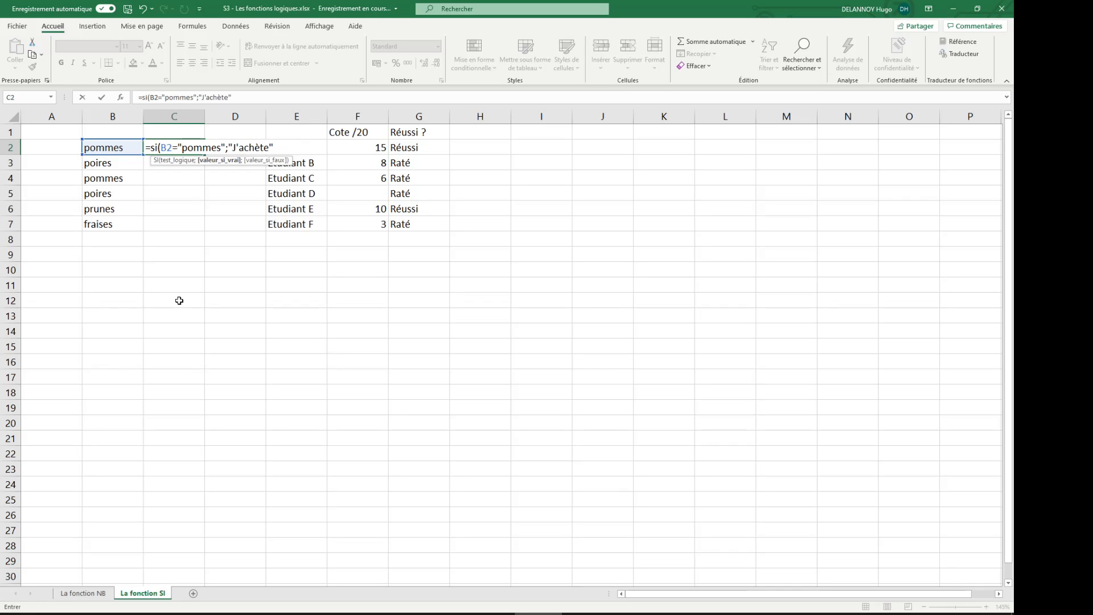
text(;""))
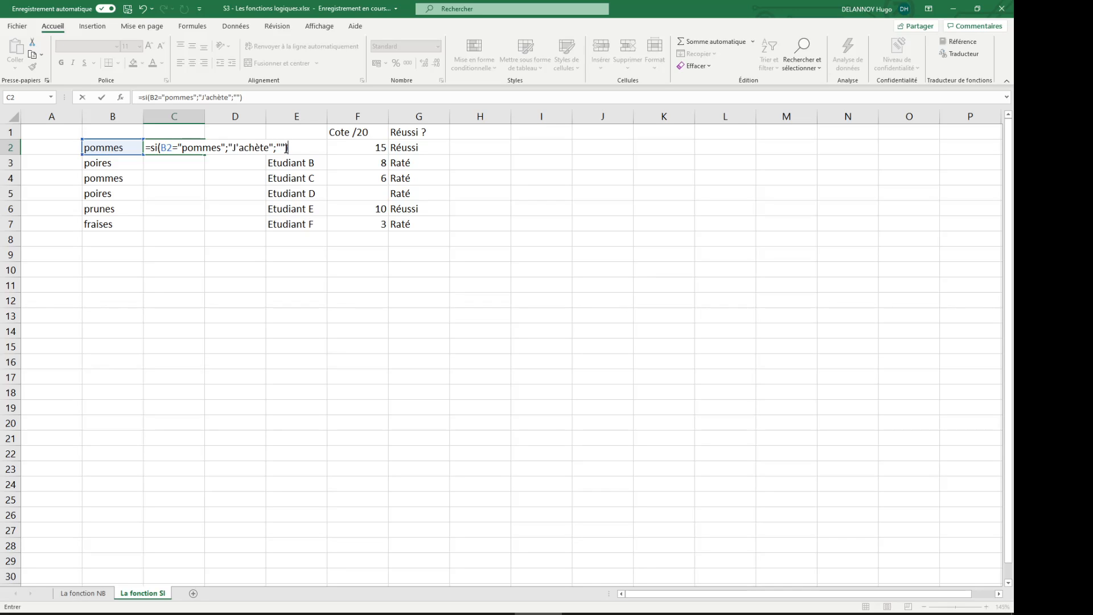
key(Return)
click(191, 151)
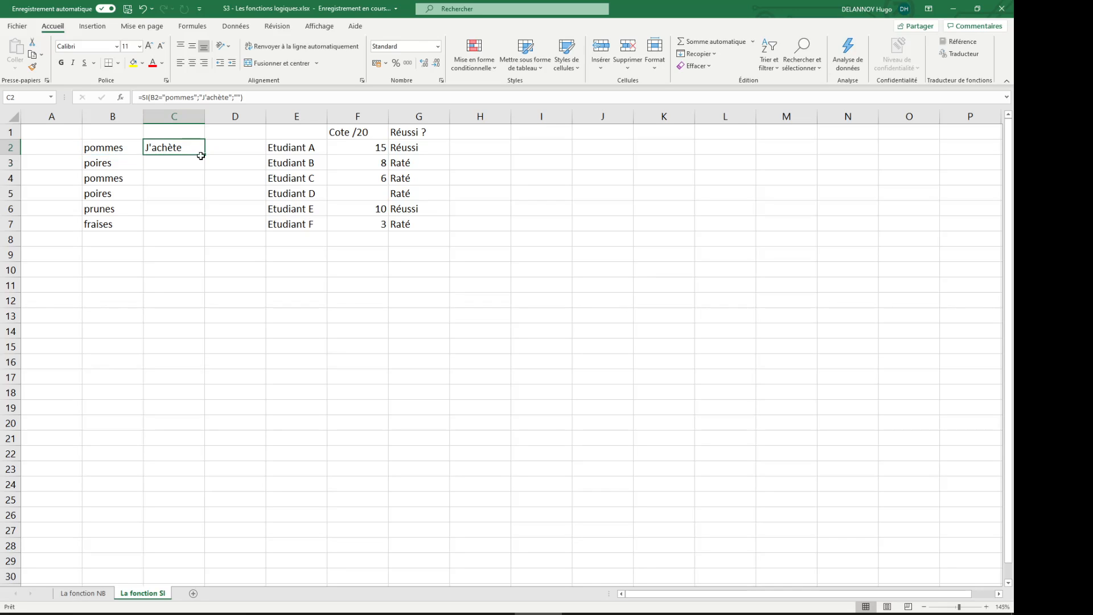
drag(201, 156, 203, 228)
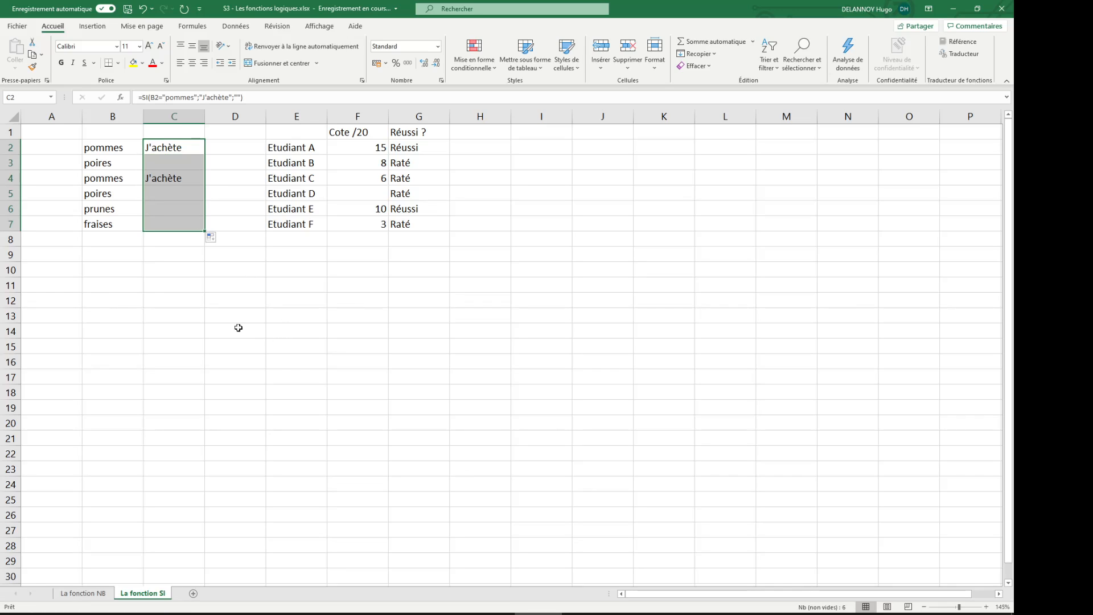
Try the singular "pomme" as the comparison text in C2's SI formula.
double_click(183, 146)
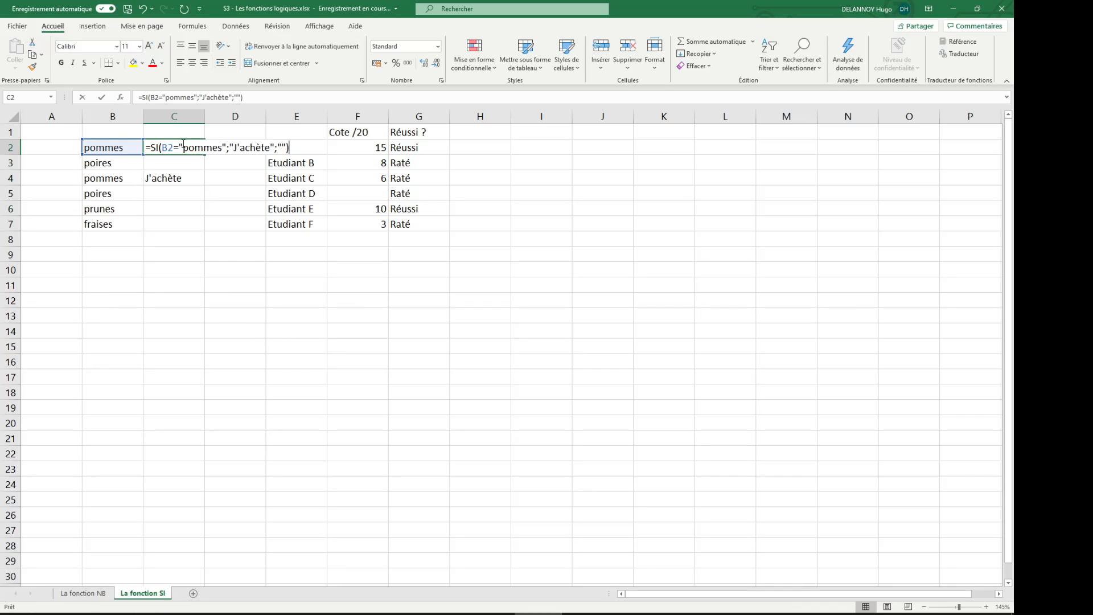
click(224, 148)
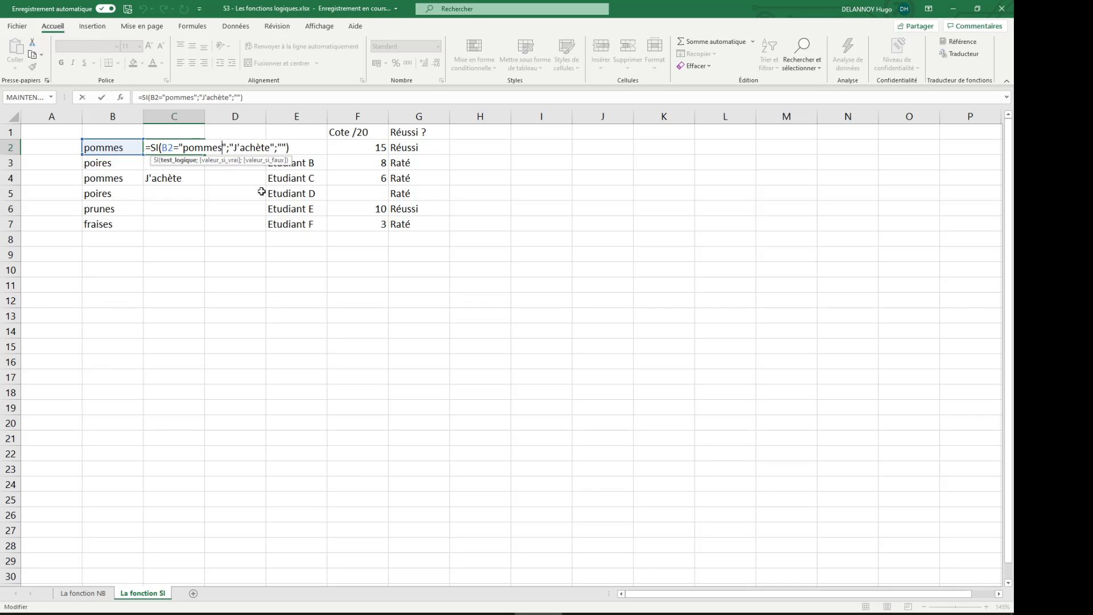
key(BackSpace)
key(Return)
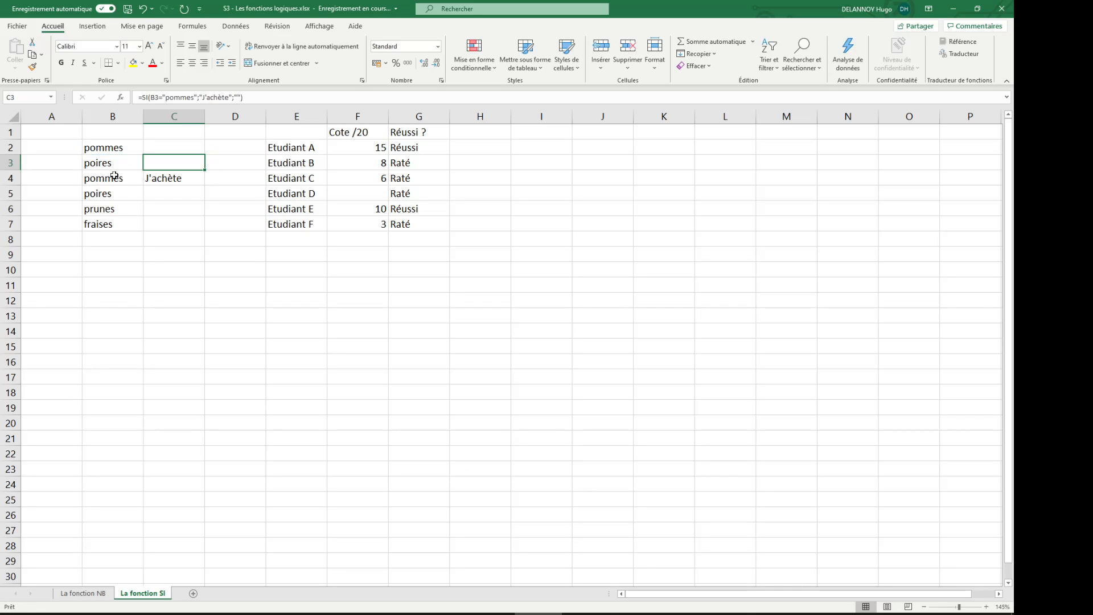
Try the wildcard text "pomme*" as the comparison value in C2's SI formula.
click(158, 142)
double_click(158, 143)
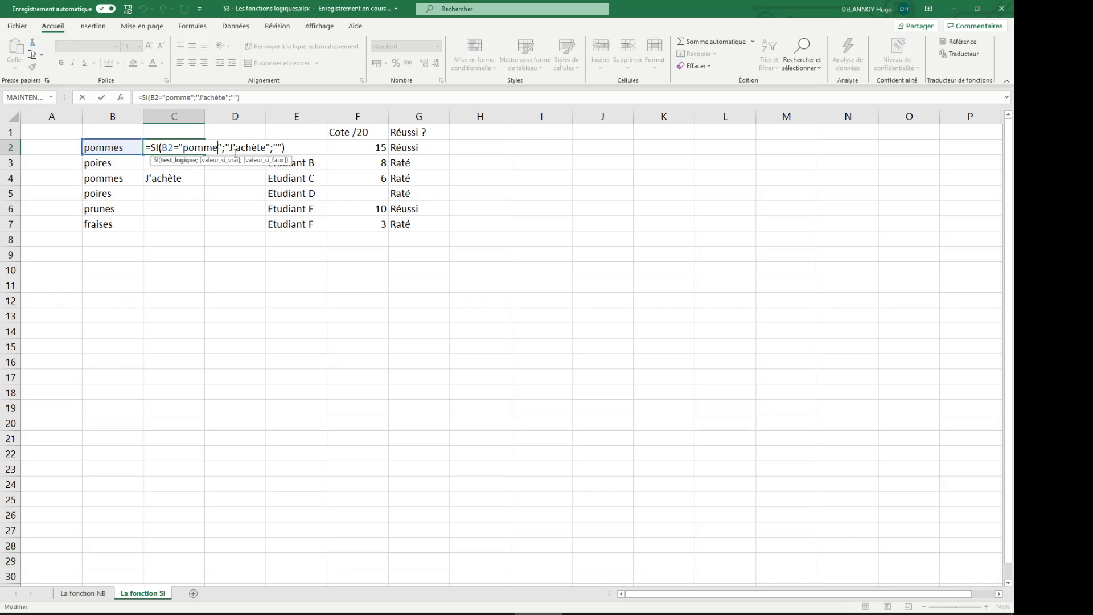
text(*)
key(ctrl+Return)
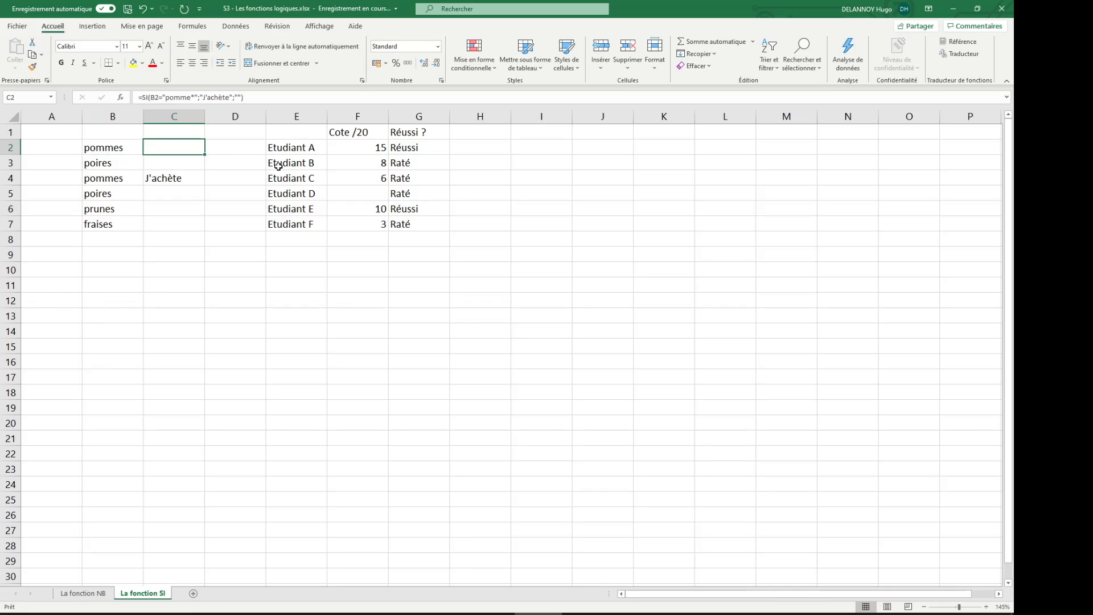
Remove the asterisk from C2's SI formula and restore the comparison text to "pommes".
click(194, 98)
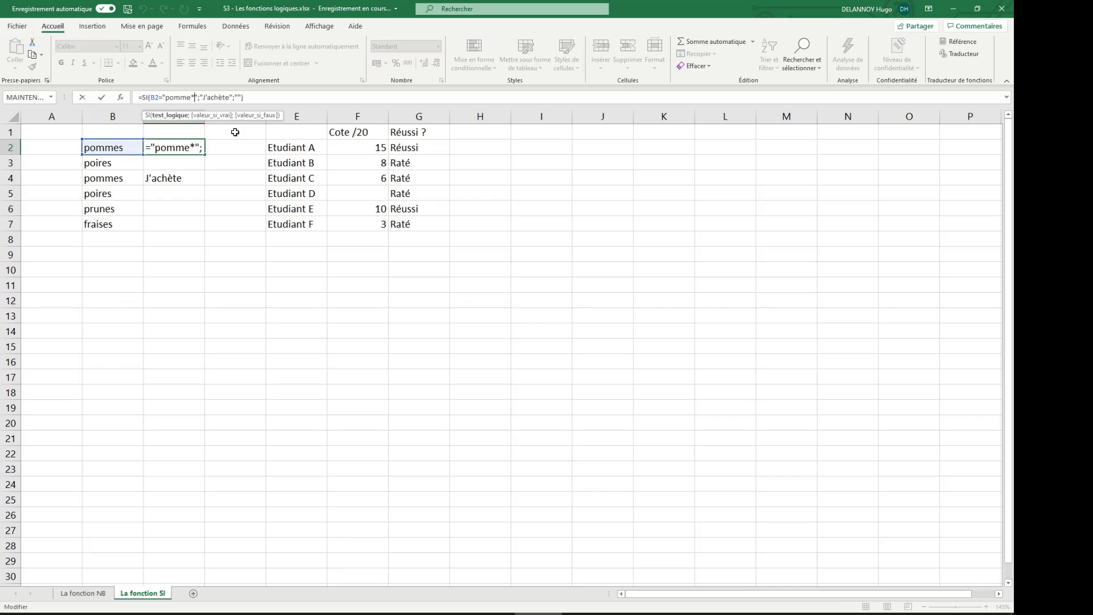
key(BackSpace)
key(ctrl+Return)
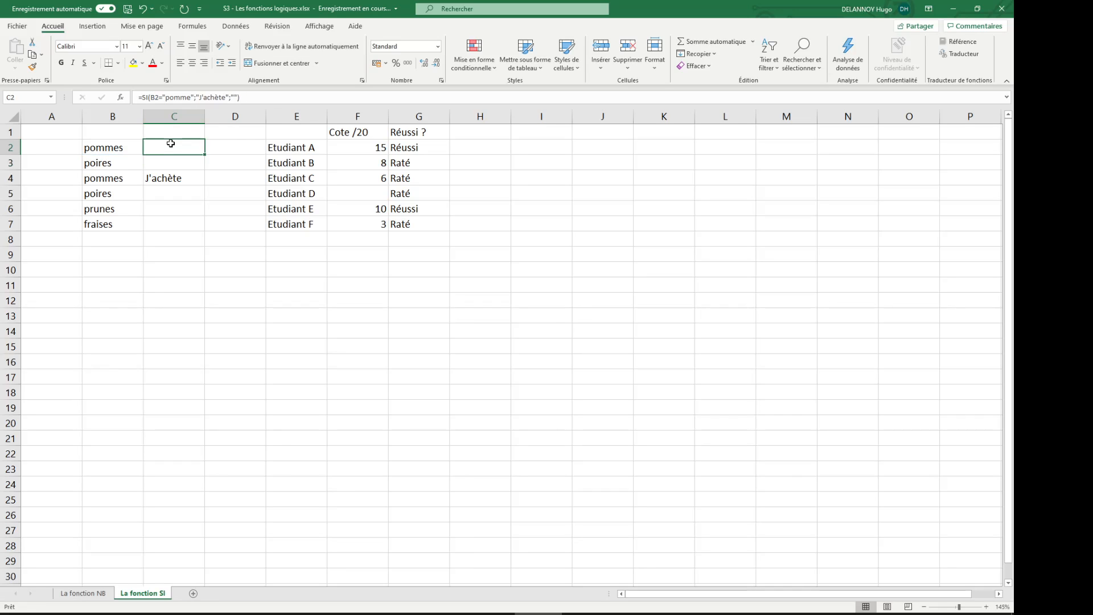
double_click(184, 147)
text(s)
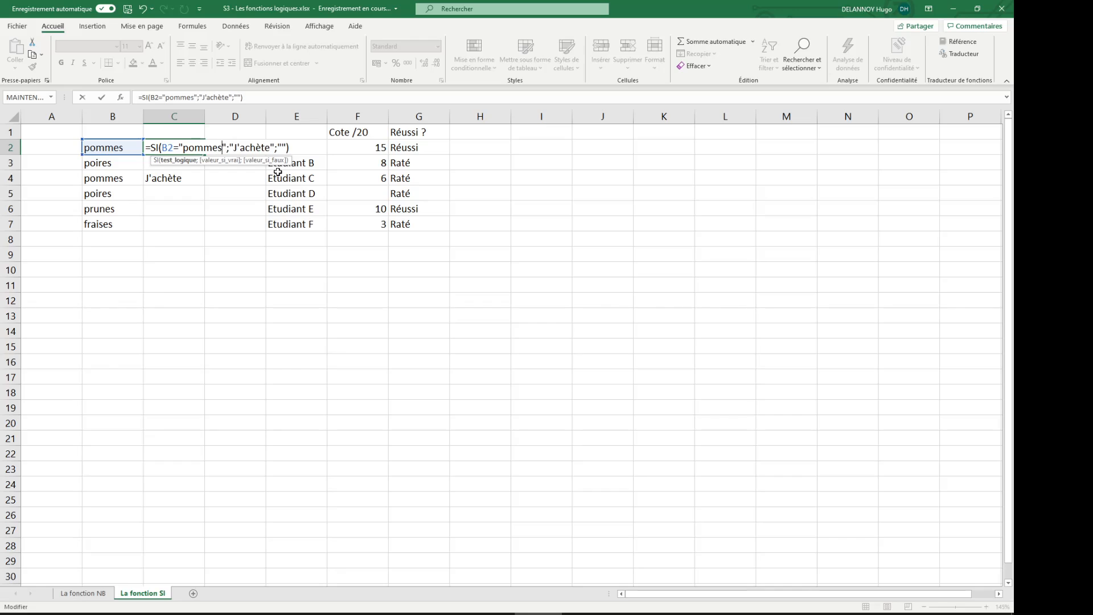
key(Return)
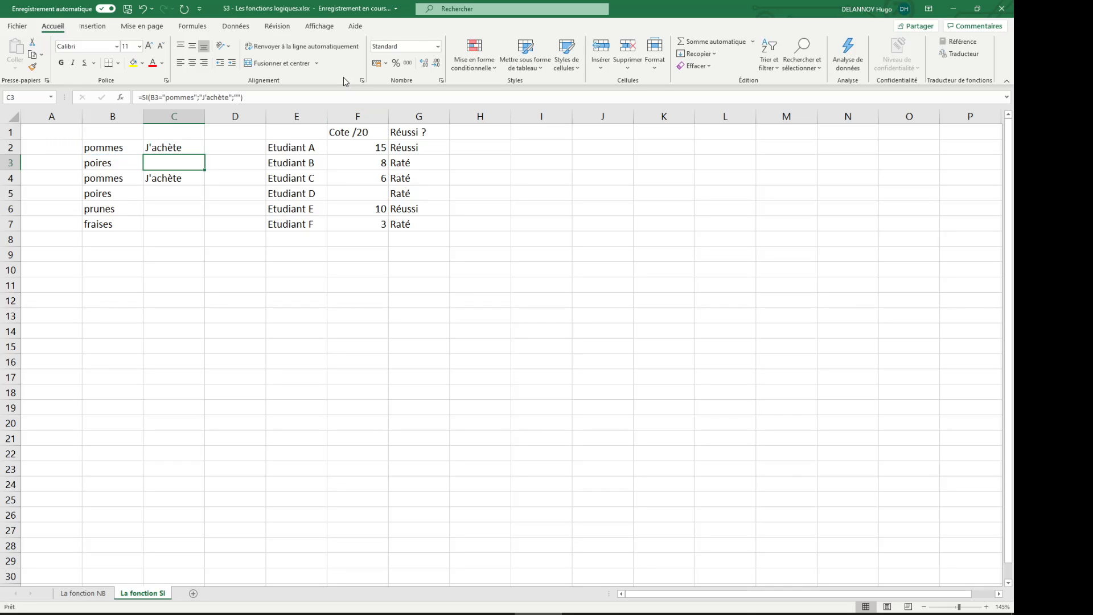
click(129, 148)
click(156, 144)
double_click(155, 145)
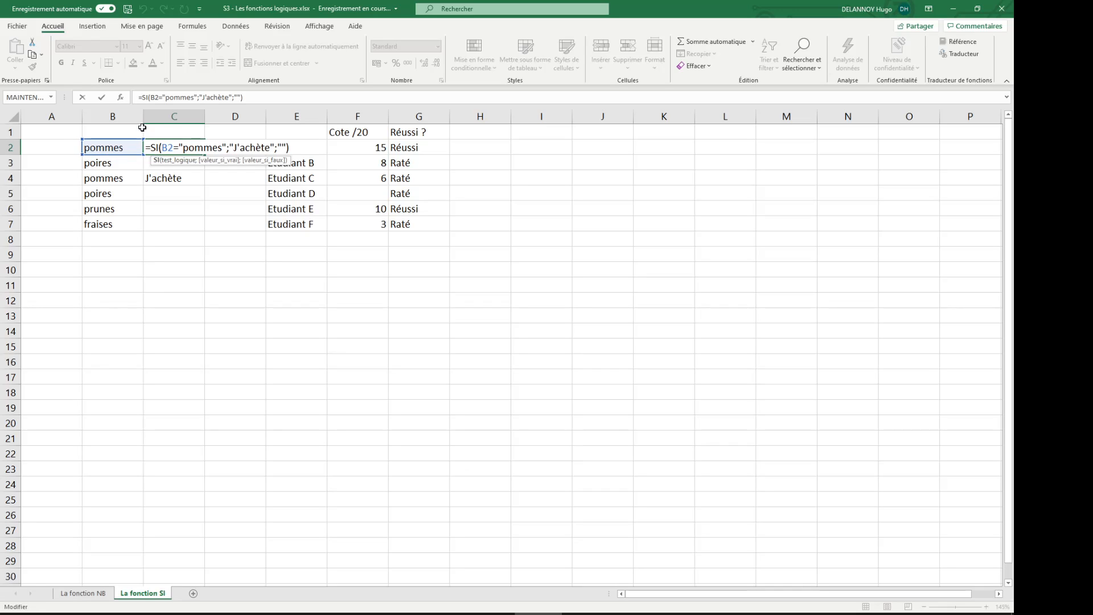
key(Return)
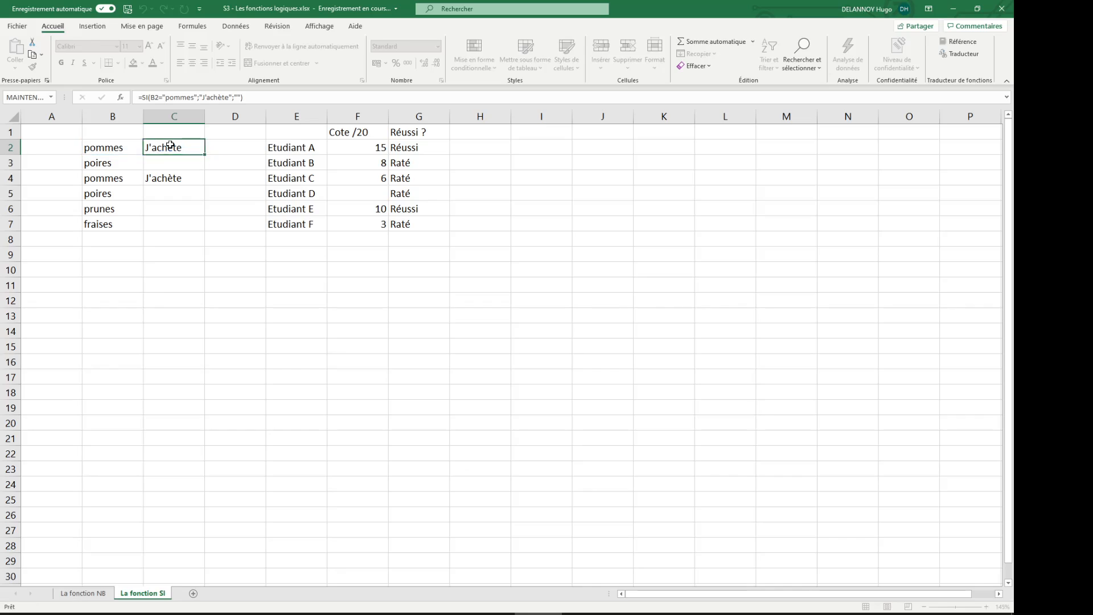
click(332, 344)
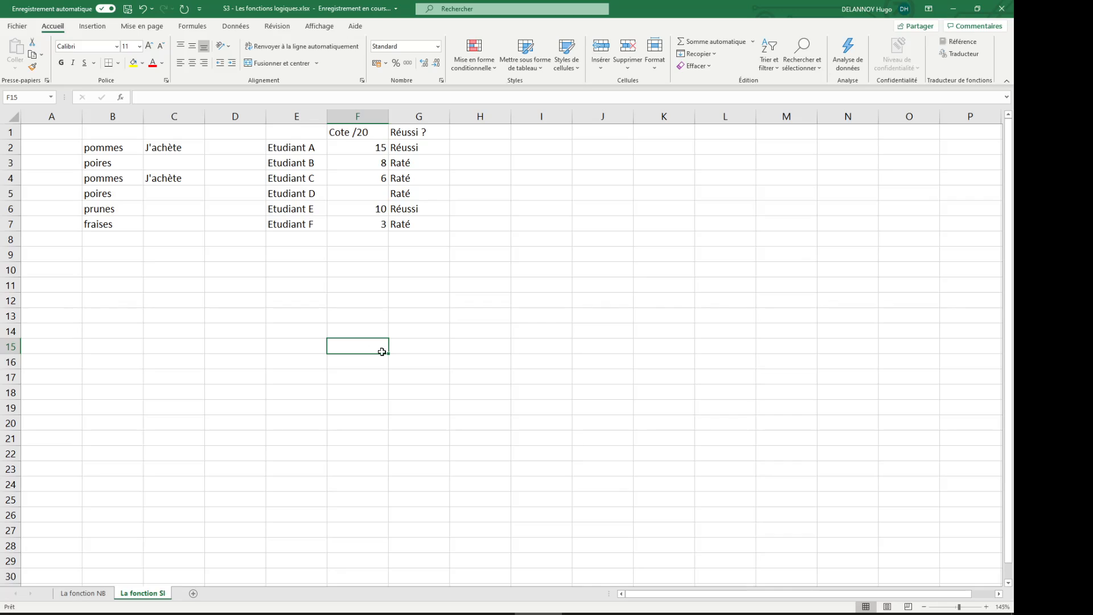